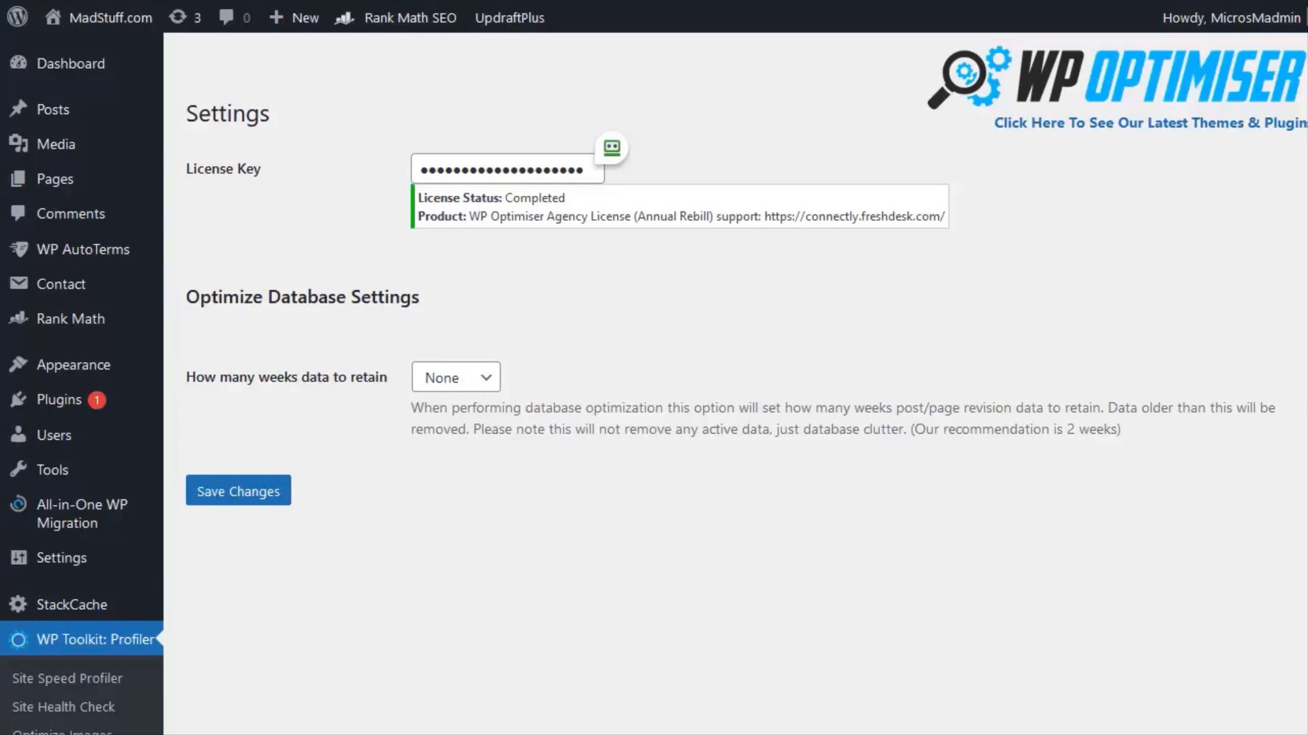
Open the Optimize Database page and perform the database optimization, accepting the backup recommendation
{"action": "scroll", "coordinate": [408, 511], "scroll_direction": "down", "scroll_amount": 3}
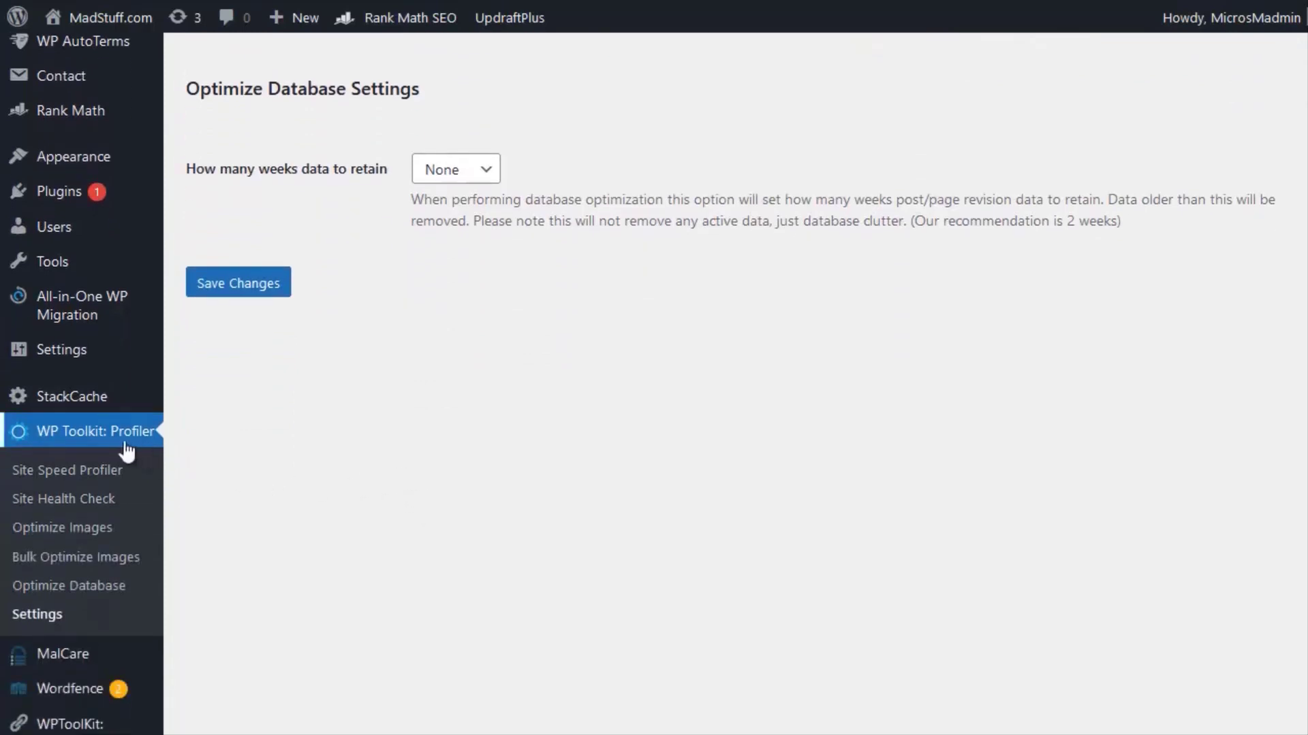
{"action": "left_click", "coordinate": [114, 598]}
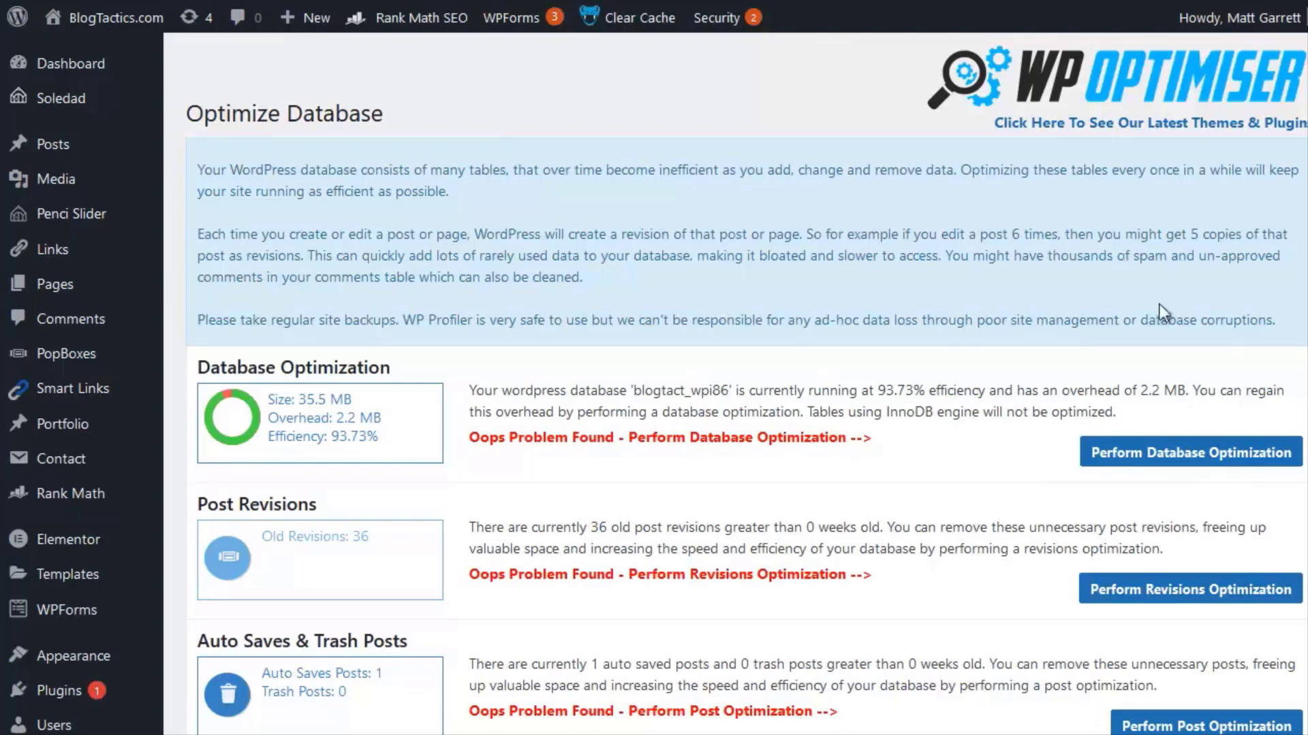
{"action": "left_click", "coordinate": [1186, 461]}
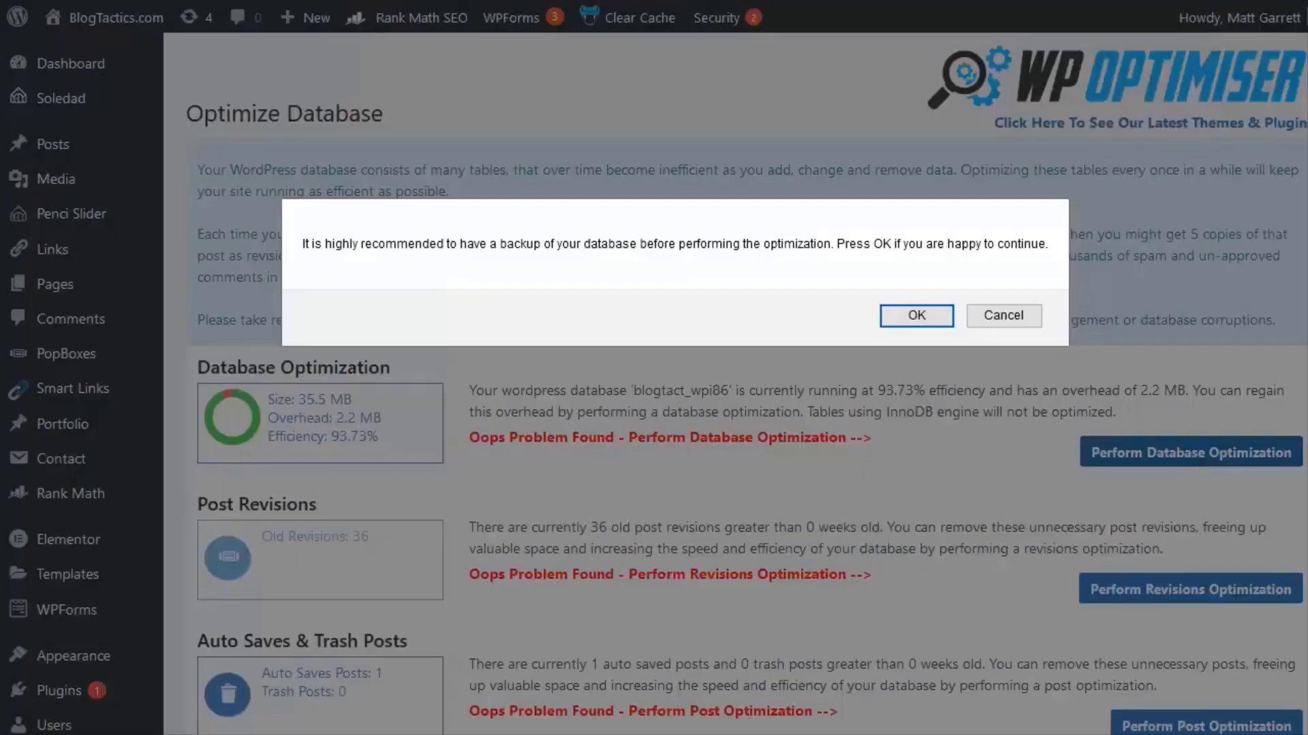
{"action": "left_click", "coordinate": [917, 316]}
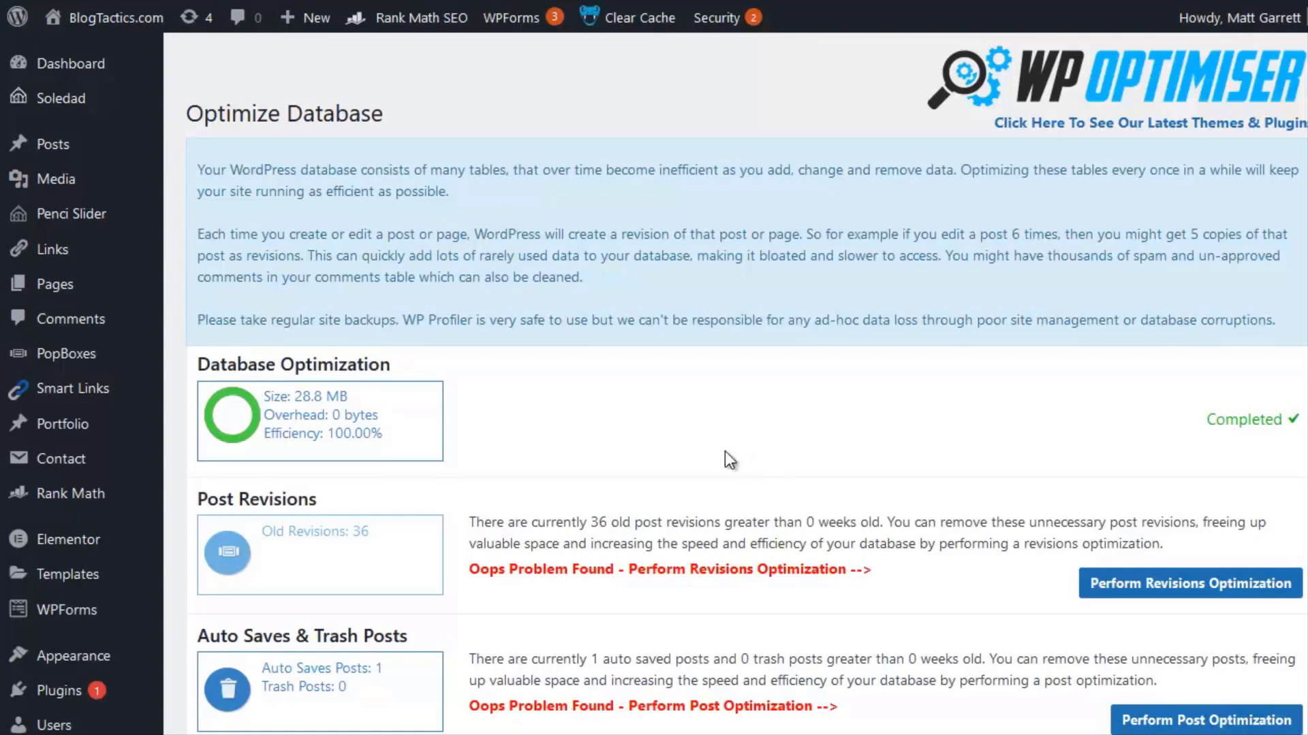
Perform the revisions optimization for old post revisions and the post optimization for auto saves and trash posts
{"action": "scroll", "coordinate": [724, 451], "scroll_direction": "down", "scroll_amount": 3}
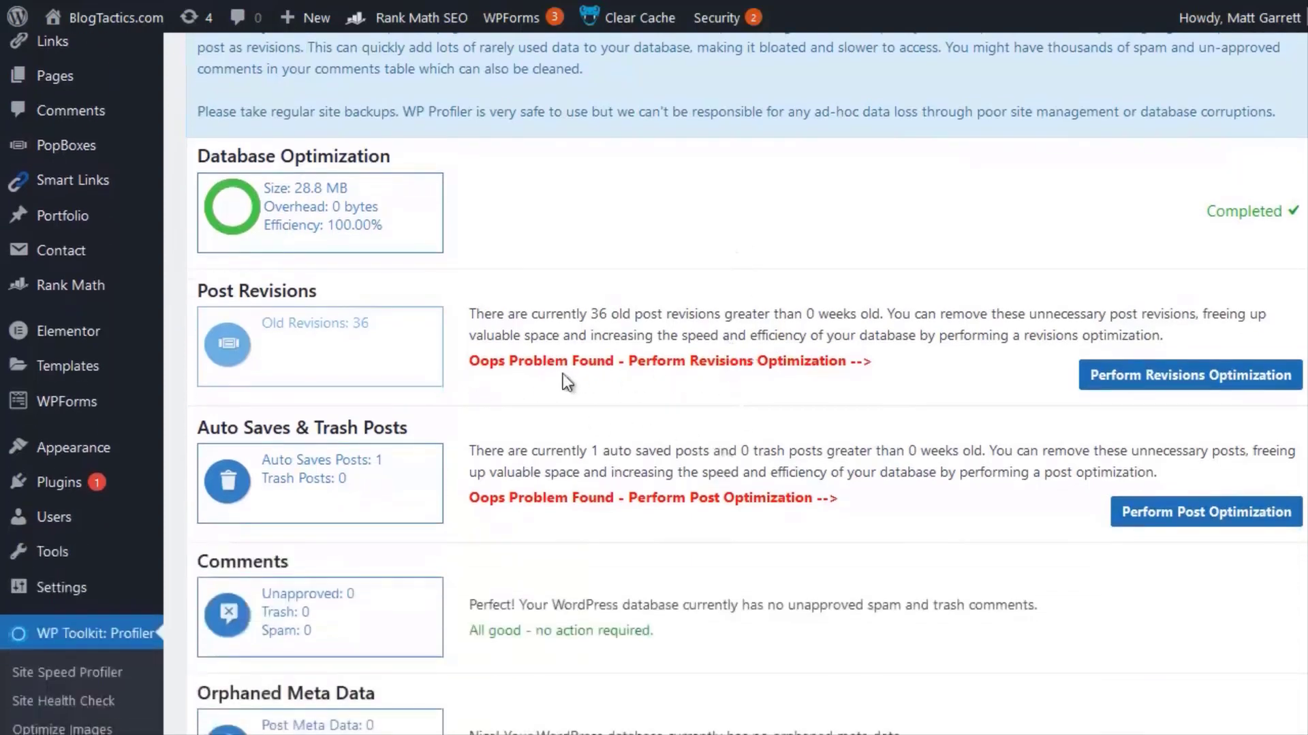
{"action": "left_click", "coordinate": [1124, 385]}
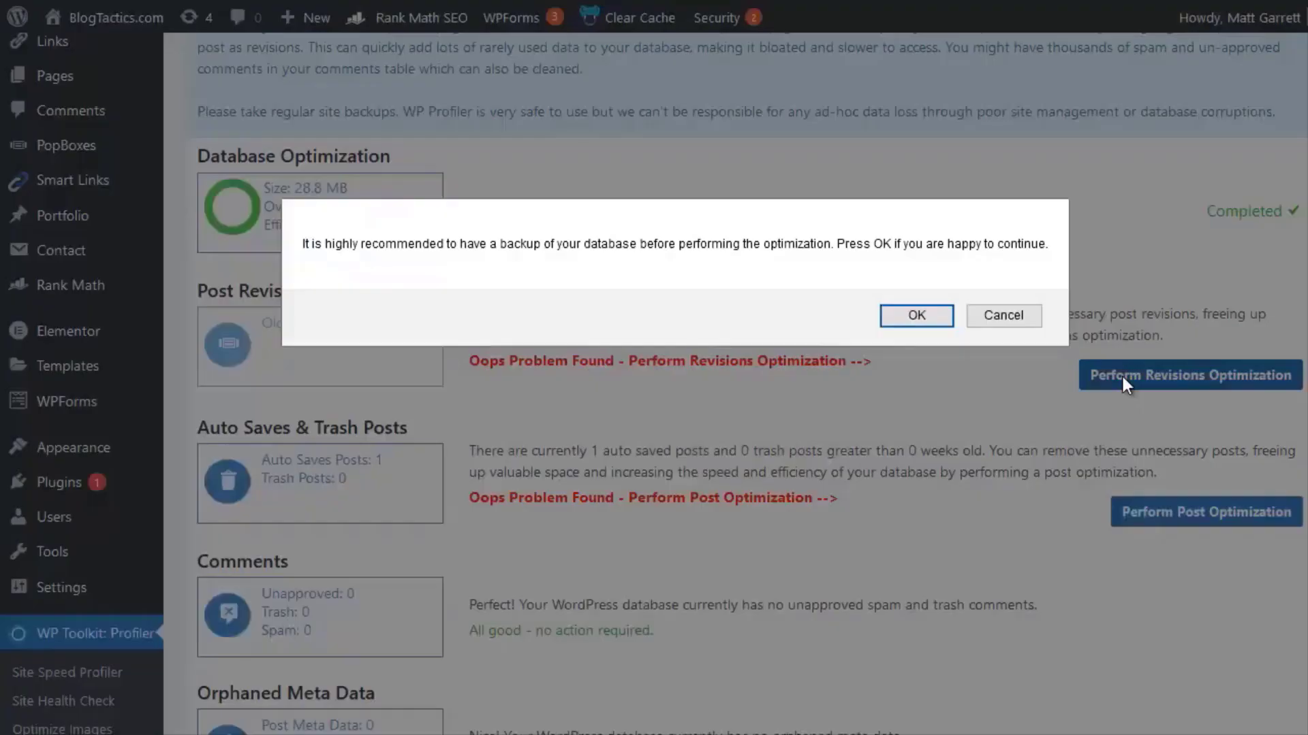
{"action": "left_click", "coordinate": [885, 315]}
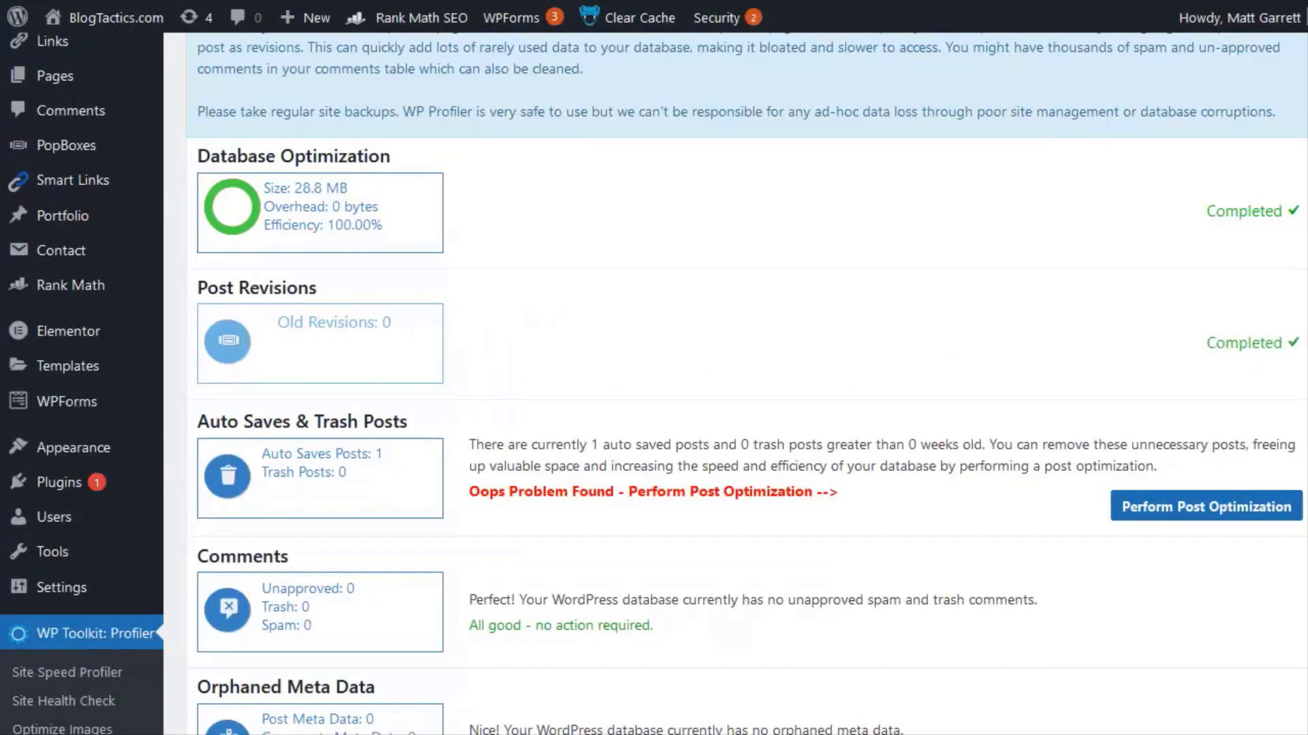
{"action": "left_click", "coordinate": [1166, 506]}
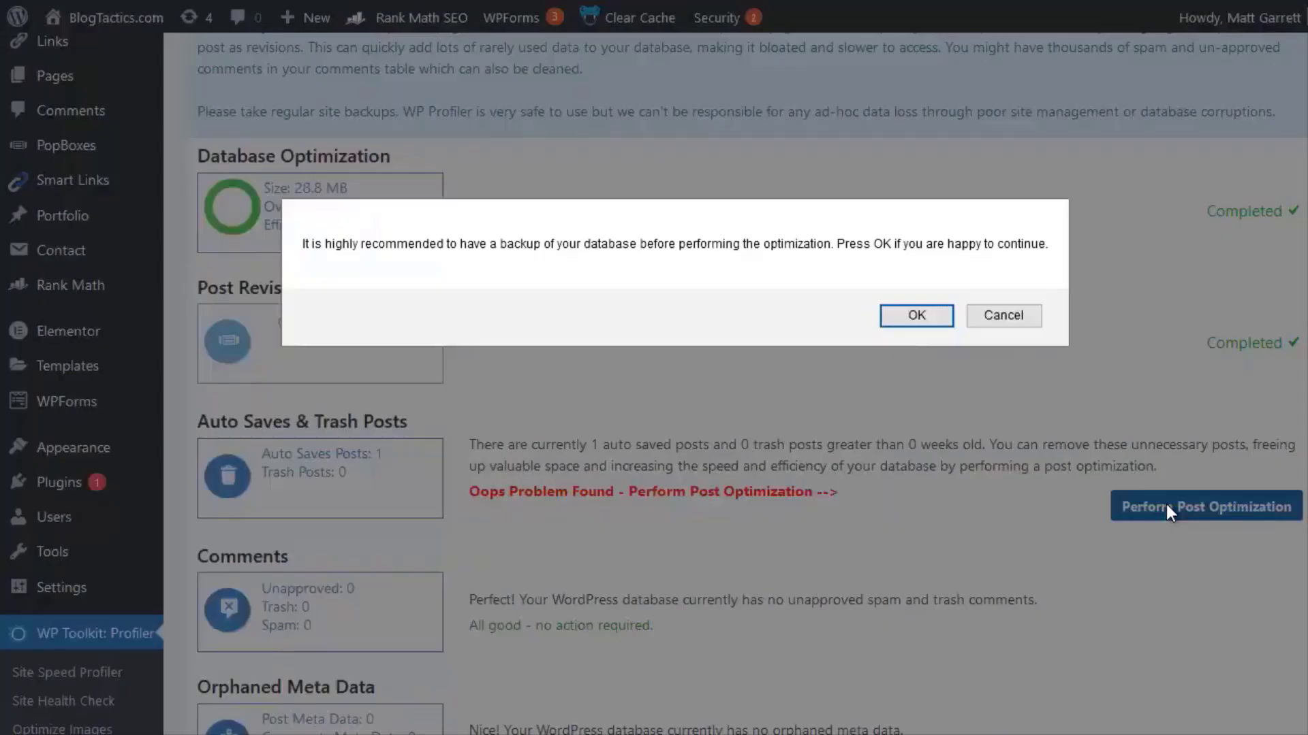
{"action": "left_click", "coordinate": [909, 319]}
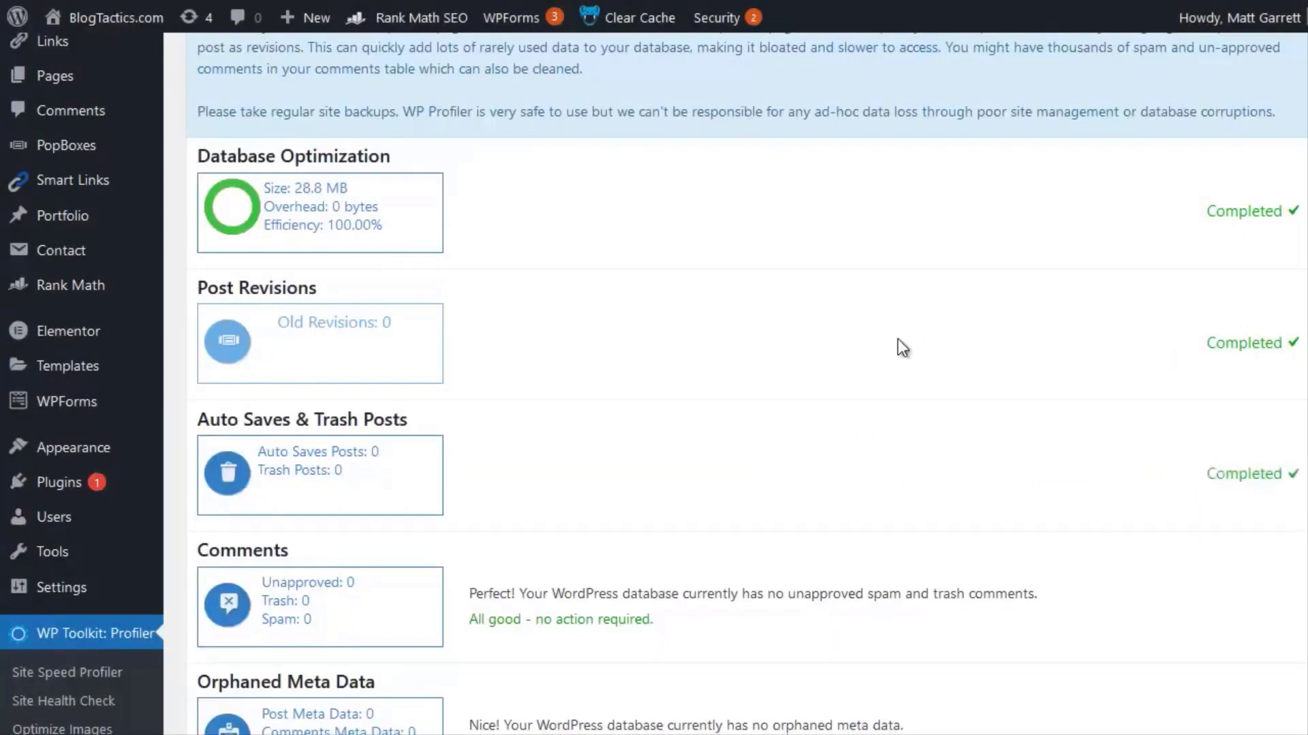
{"action": "scroll", "coordinate": [898, 338], "scroll_direction": "down", "scroll_amount": 3}
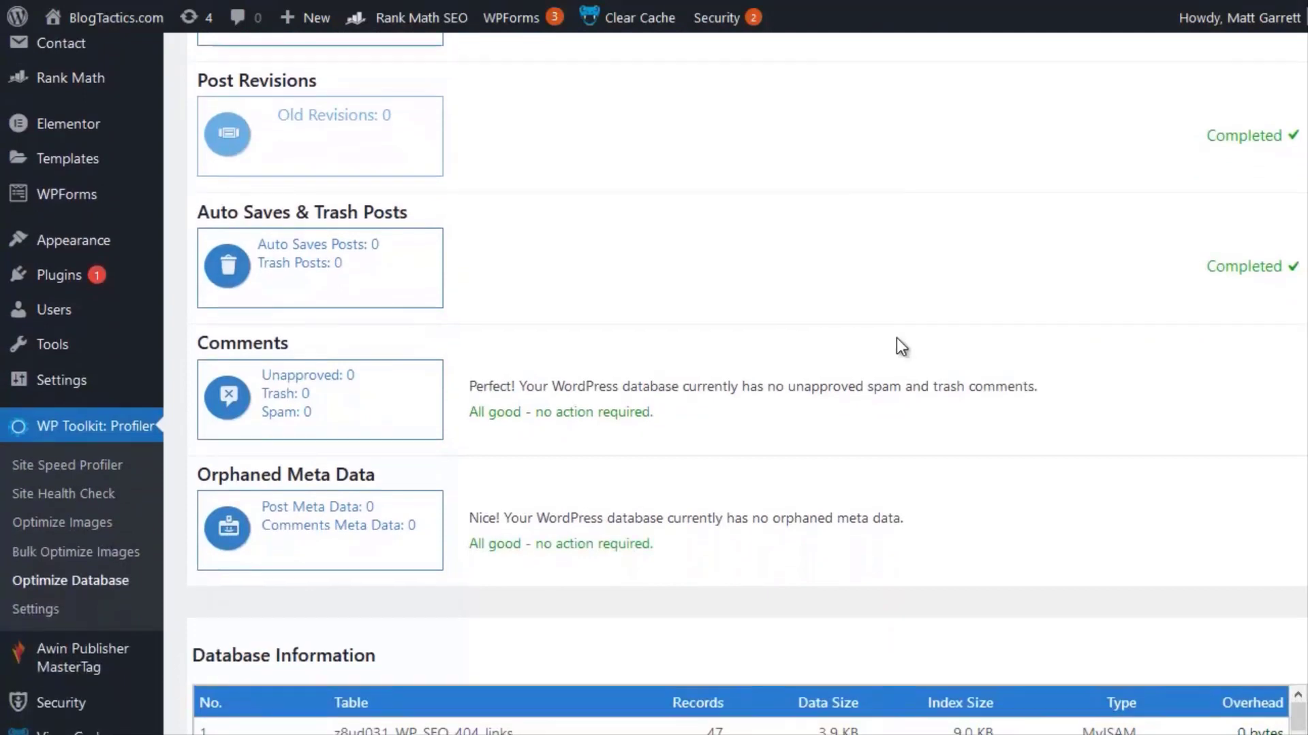
{"action": "scroll", "coordinate": [896, 339], "scroll_direction": "up", "scroll_amount": 2}
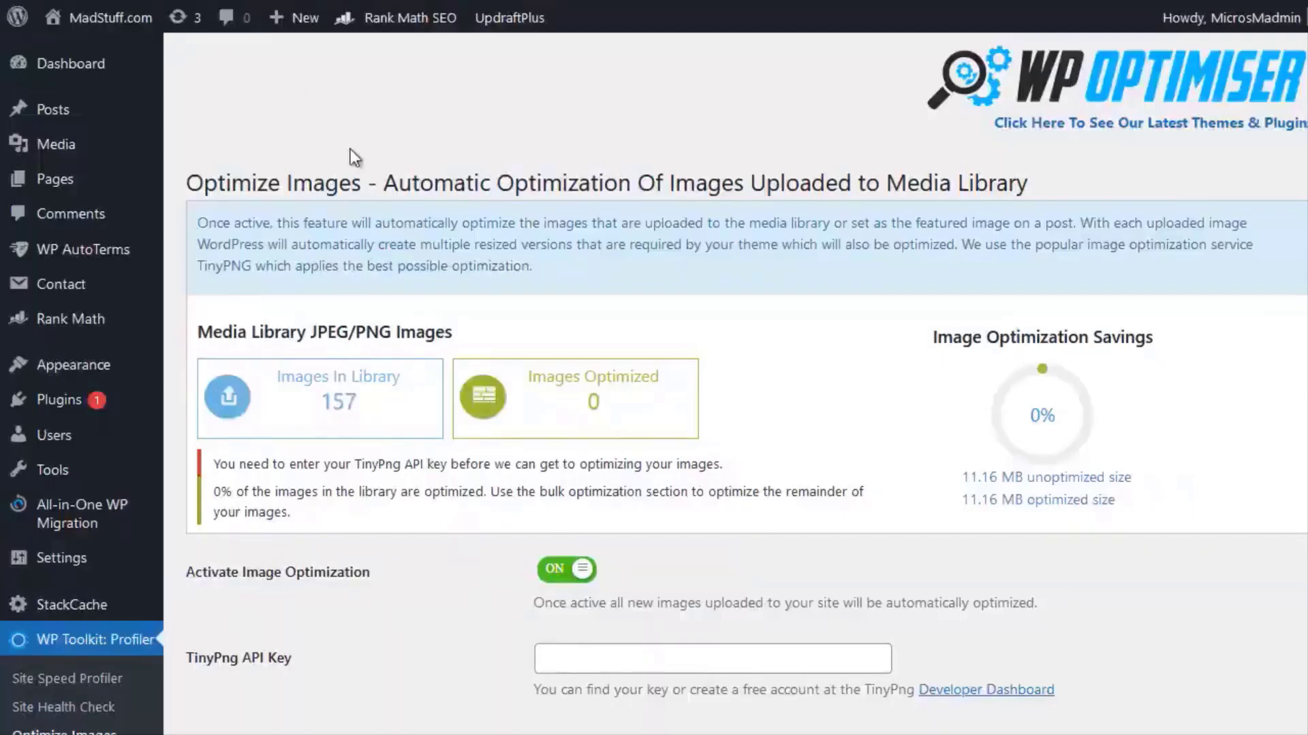
{"action": "left_click", "coordinate": [681, 646]}
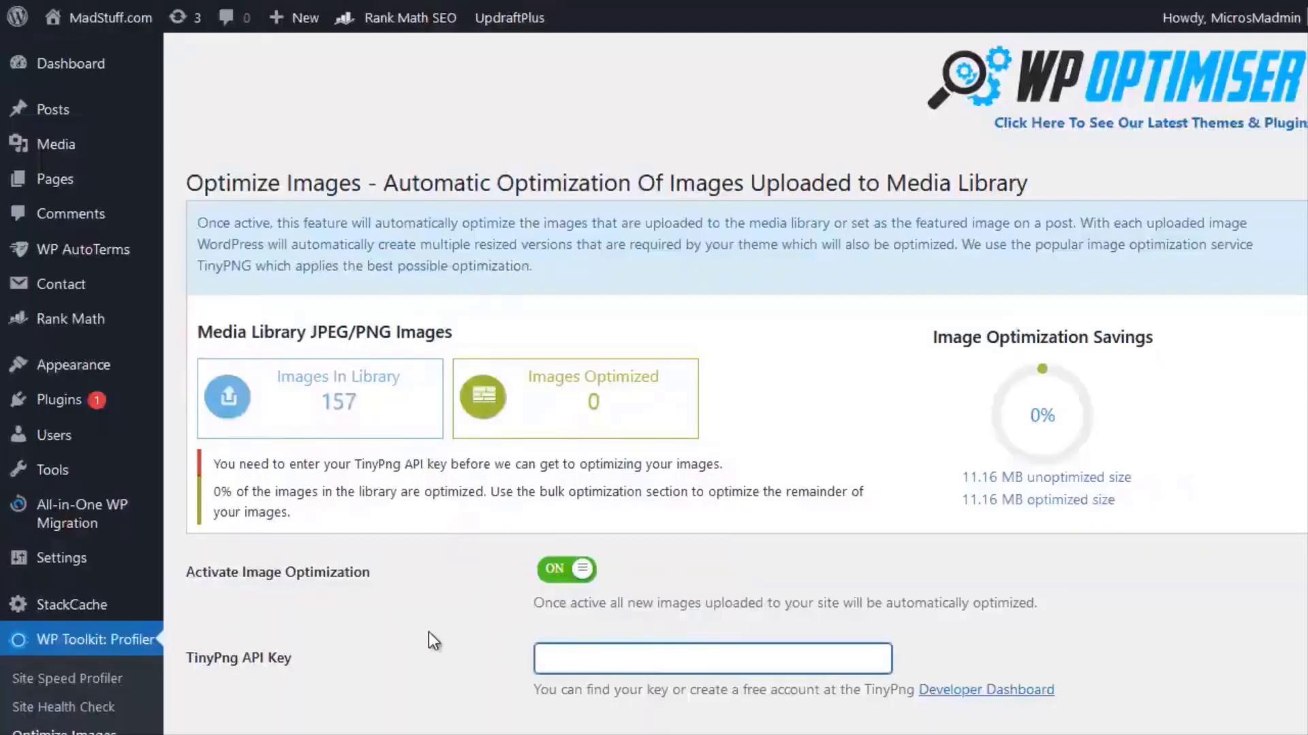
{"action": "scroll", "coordinate": [428, 632], "scroll_direction": "down", "scroll_amount": 2}
{"action": "left_click", "coordinate": [914, 657]}
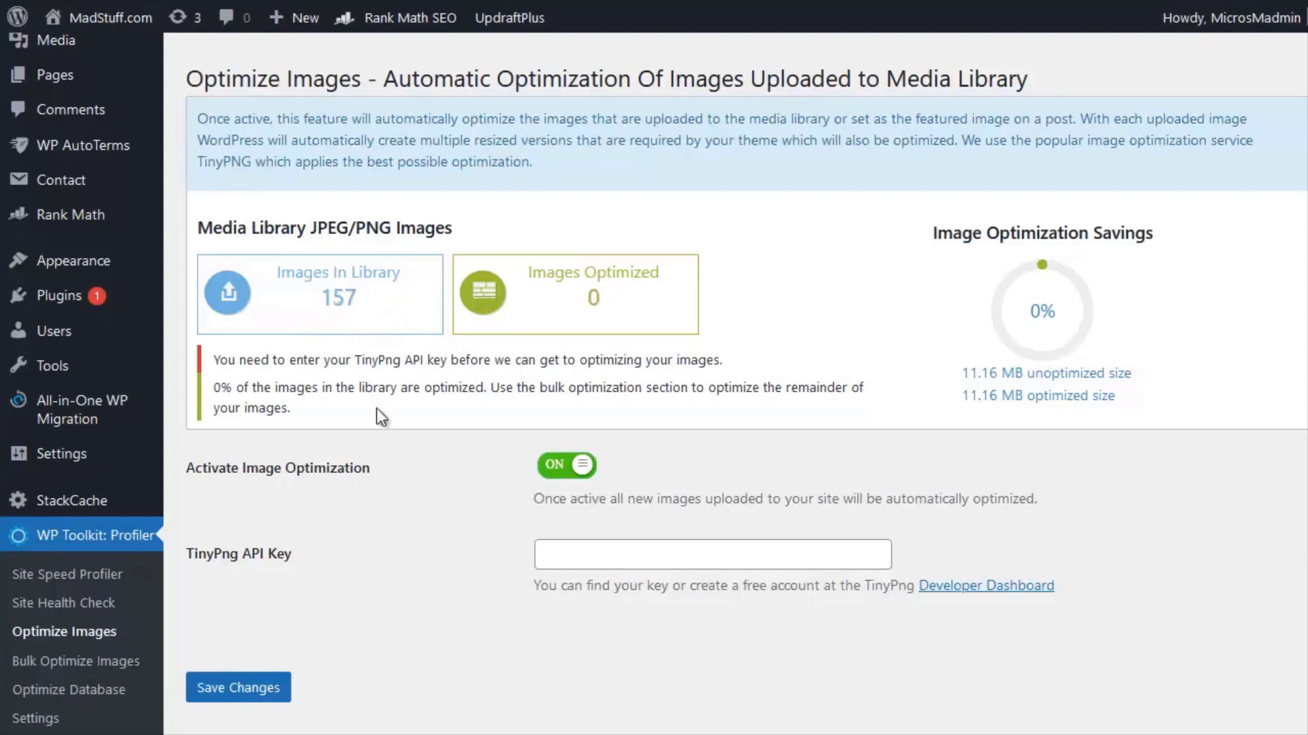
Open Bulk Optimize Images and start a bulk optimization of 30 existing media library images
{"action": "left_click", "coordinate": [93, 664]}
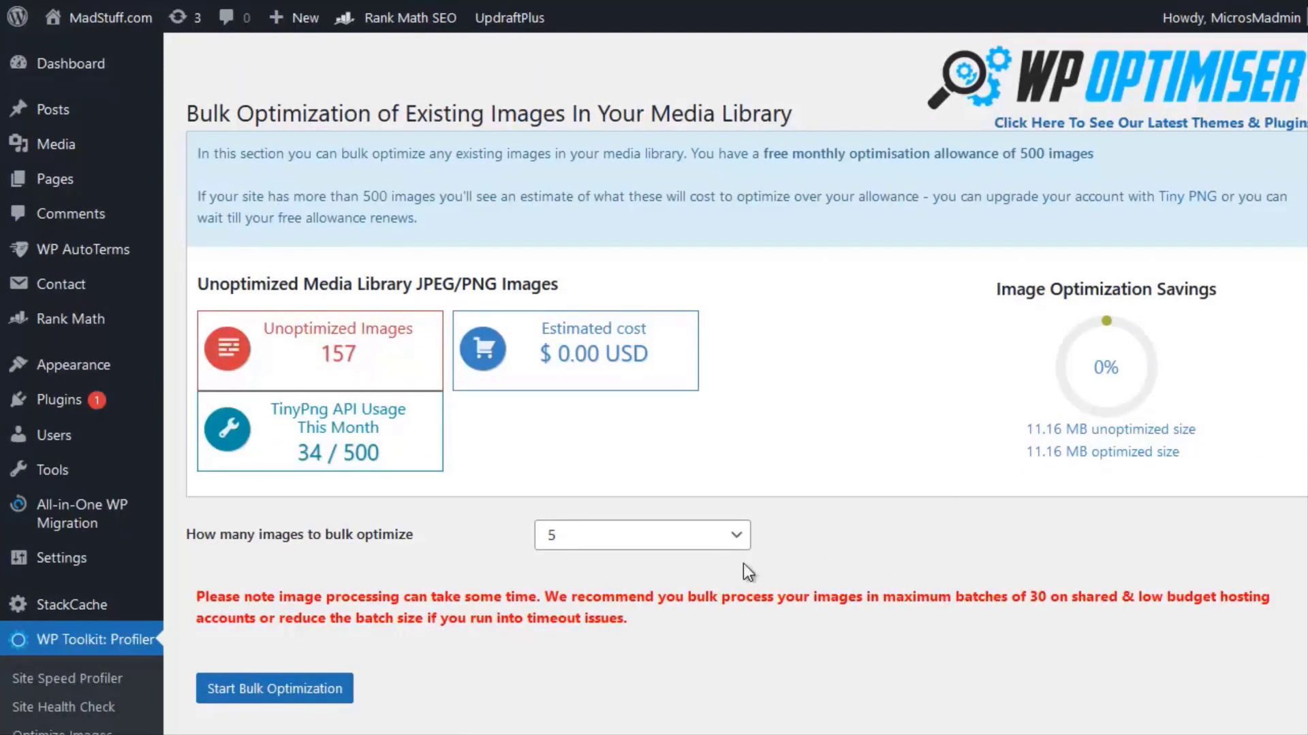
{"action": "left_click", "coordinate": [717, 547]}
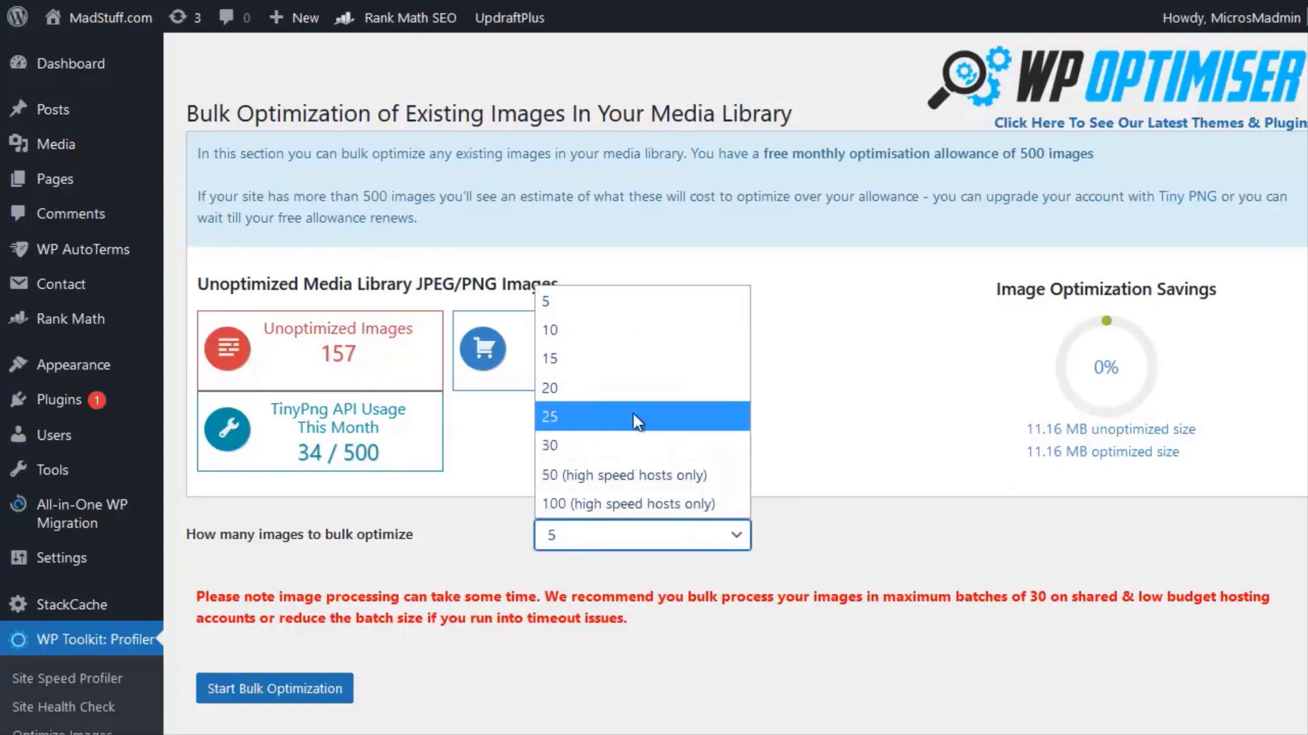
{"action": "left_click", "coordinate": [624, 458]}
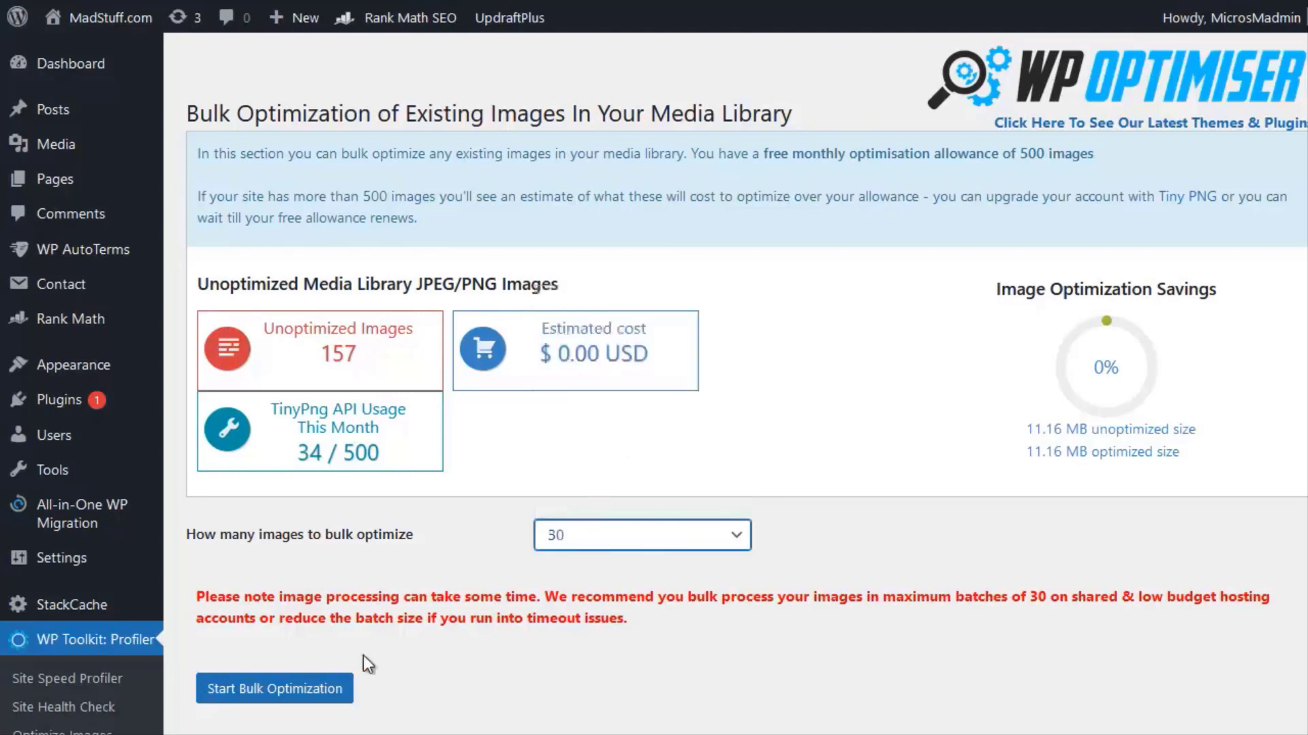
{"action": "left_click", "coordinate": [294, 692]}
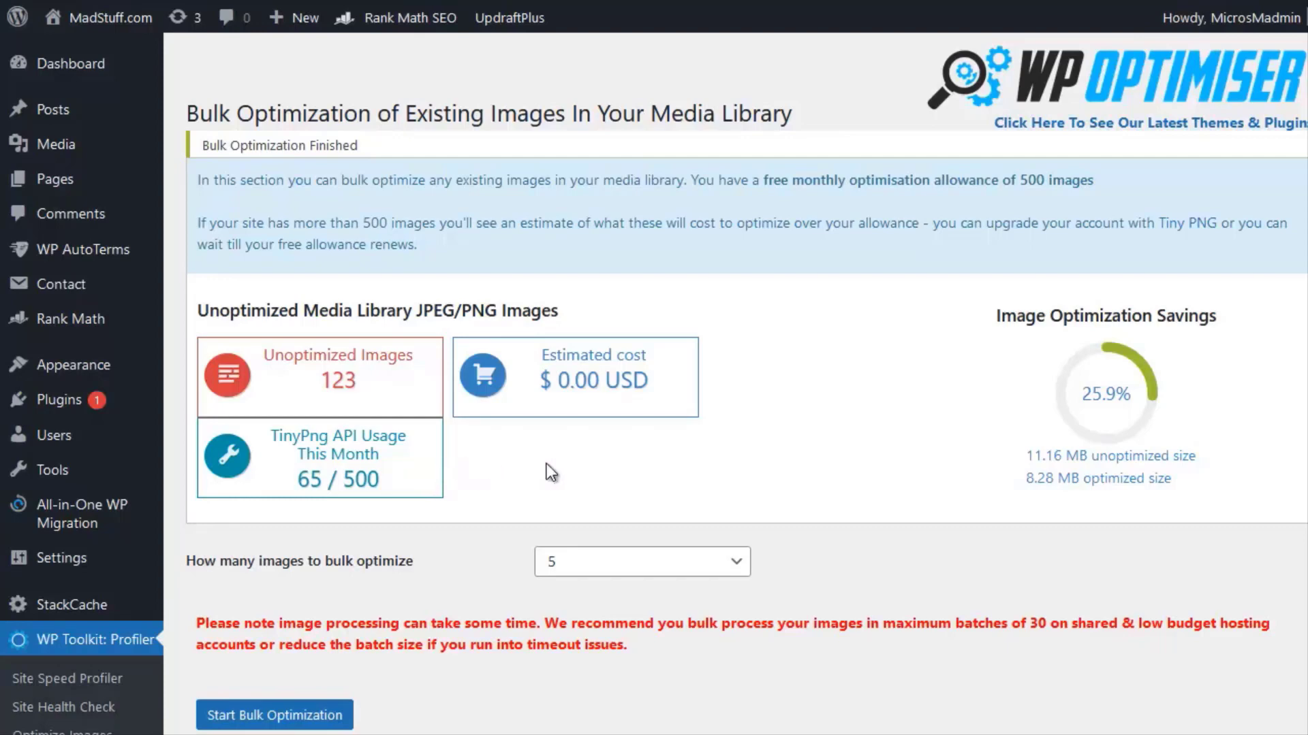
Run another bulk optimization batch with the number of images set to 30
{"action": "left_click", "coordinate": [739, 566]}
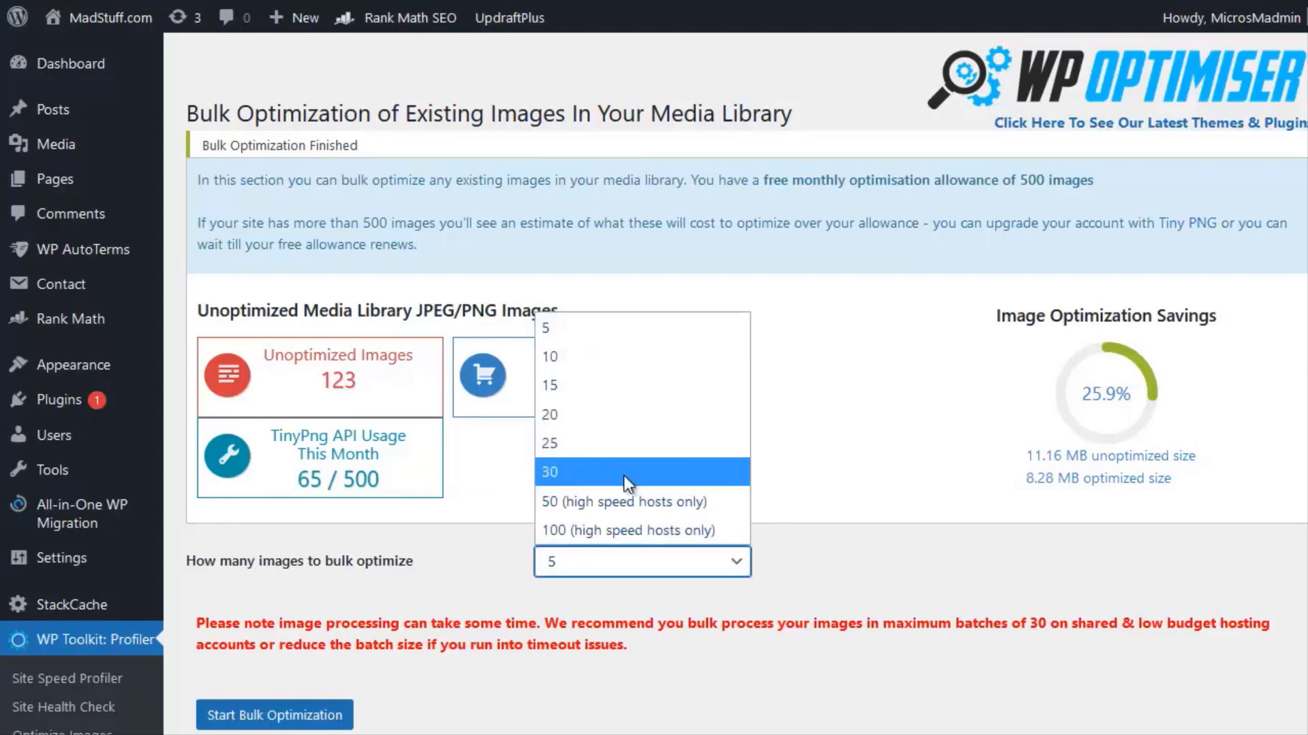
{"action": "left_click", "coordinate": [624, 502]}
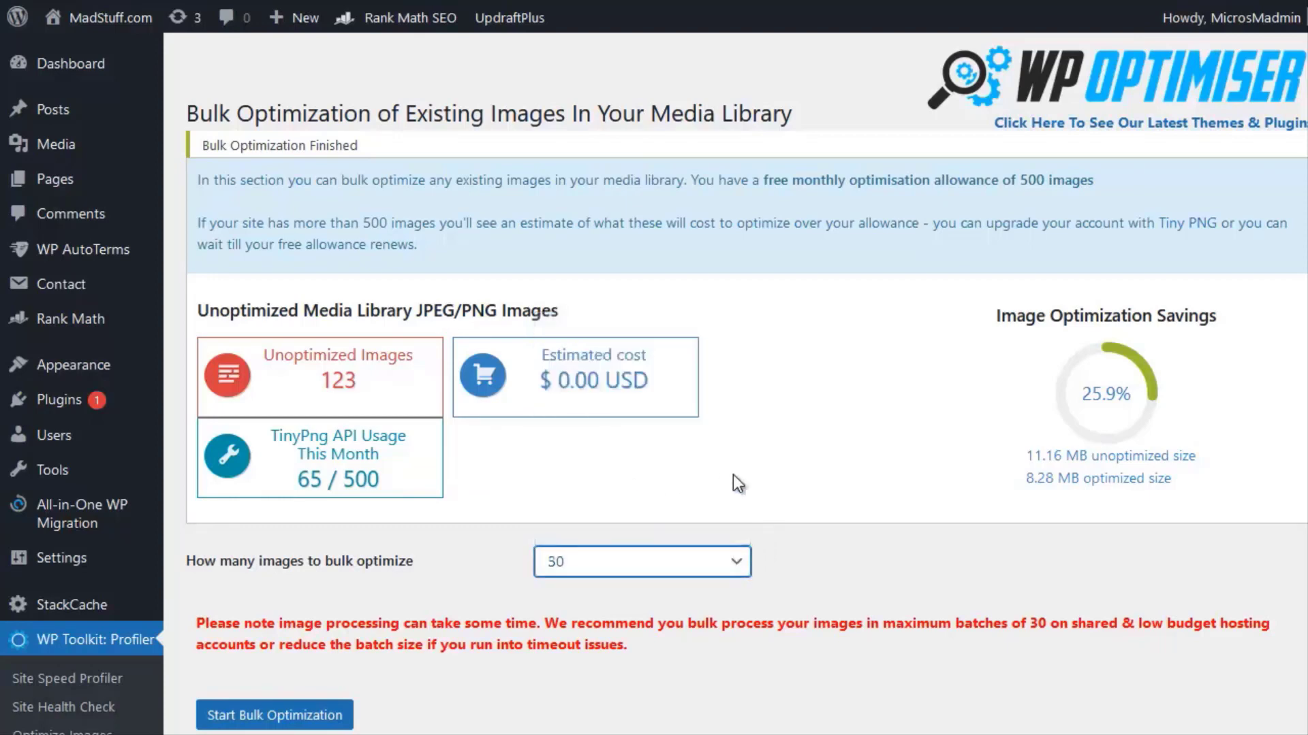
{"action": "left_click", "coordinate": [294, 716]}
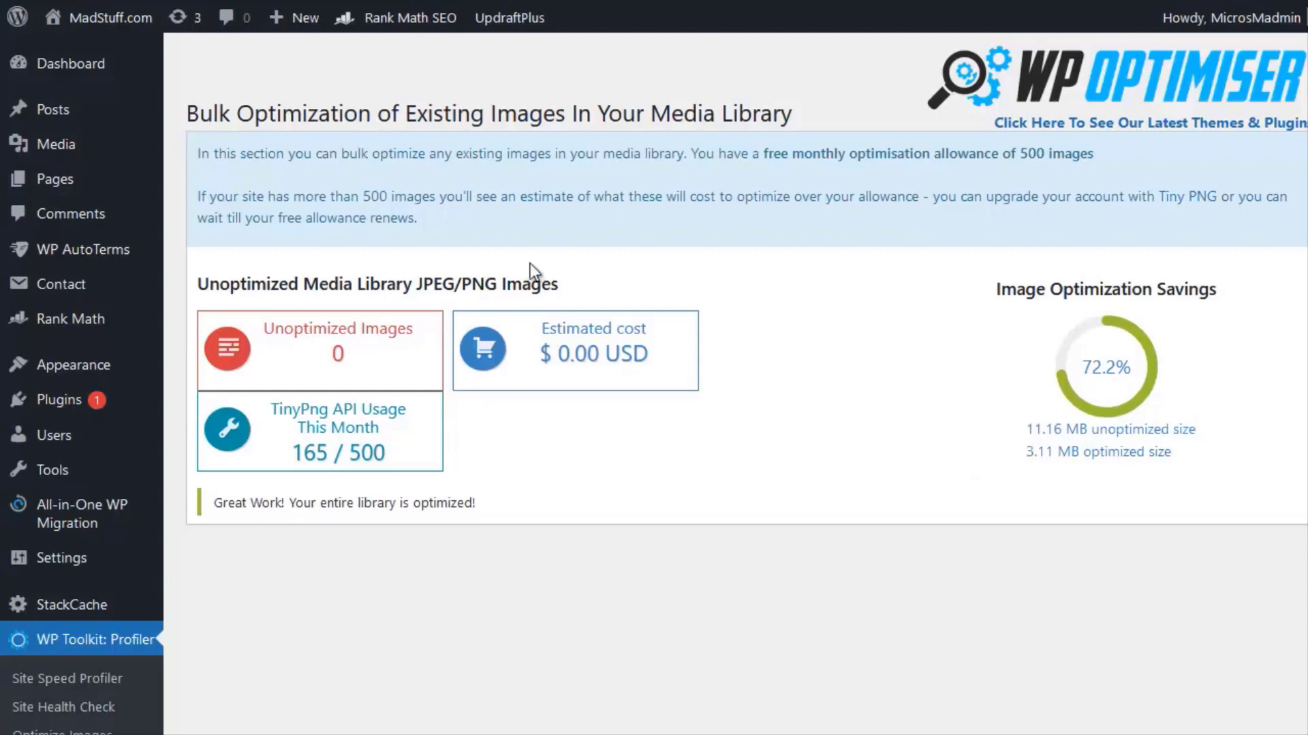
Open the Site Health Check and examine its server, PHP, memory, disk and host connectivity results
{"action": "left_click", "coordinate": [94, 710]}
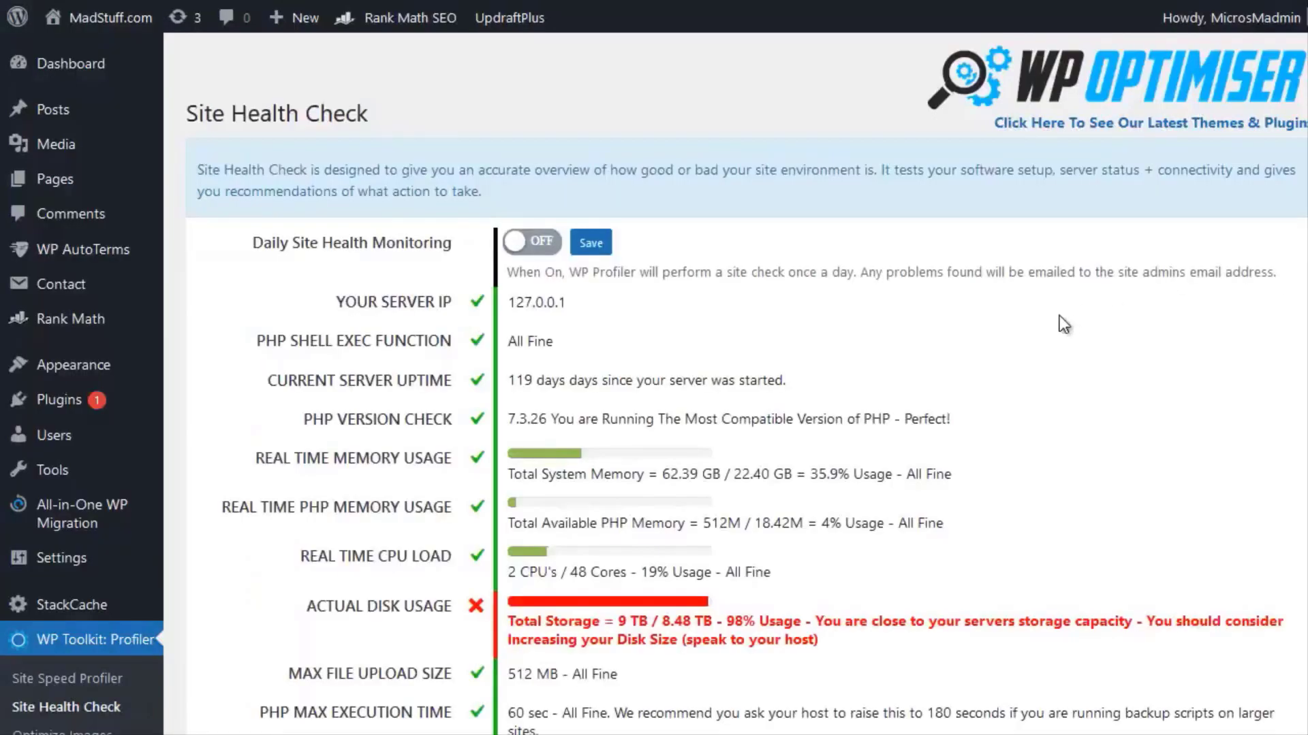
{"action": "scroll", "coordinate": [1060, 316], "scroll_direction": "down", "scroll_amount": 2}
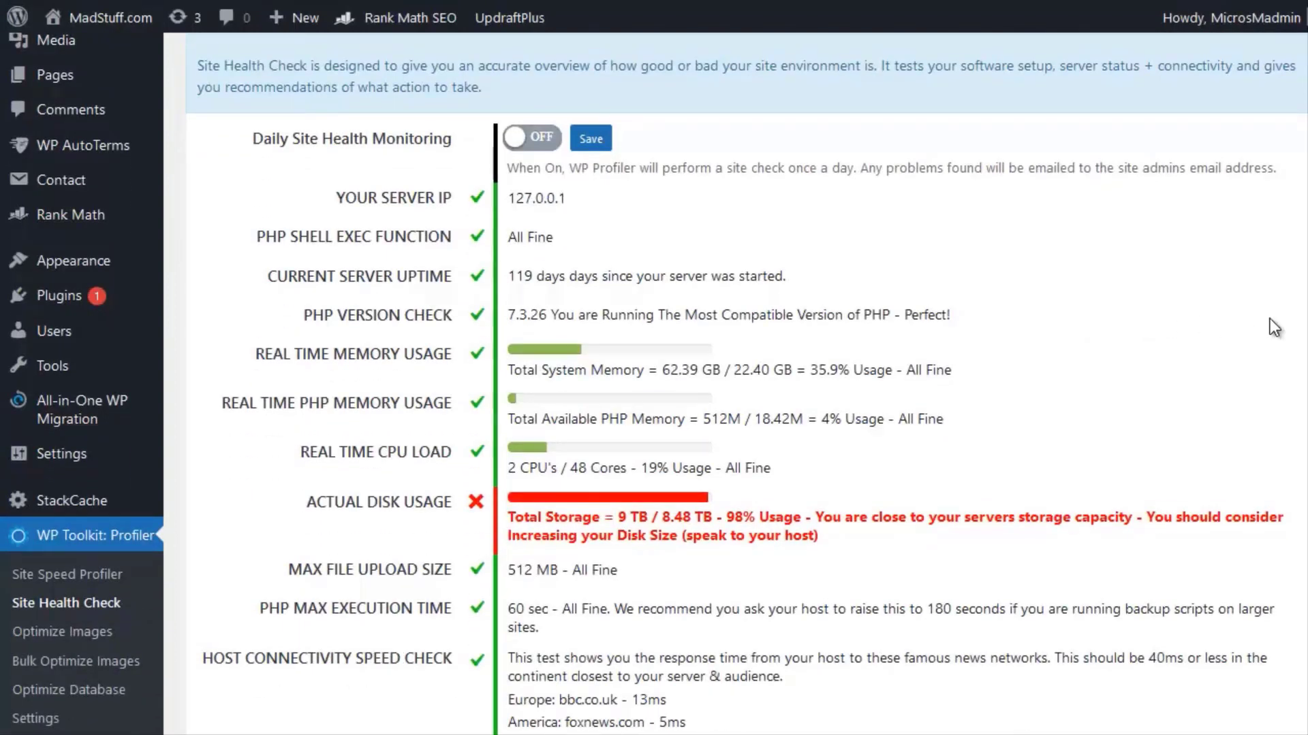
{"action": "scroll", "coordinate": [654, 384], "scroll_direction": "down", "scroll_amount": 1}
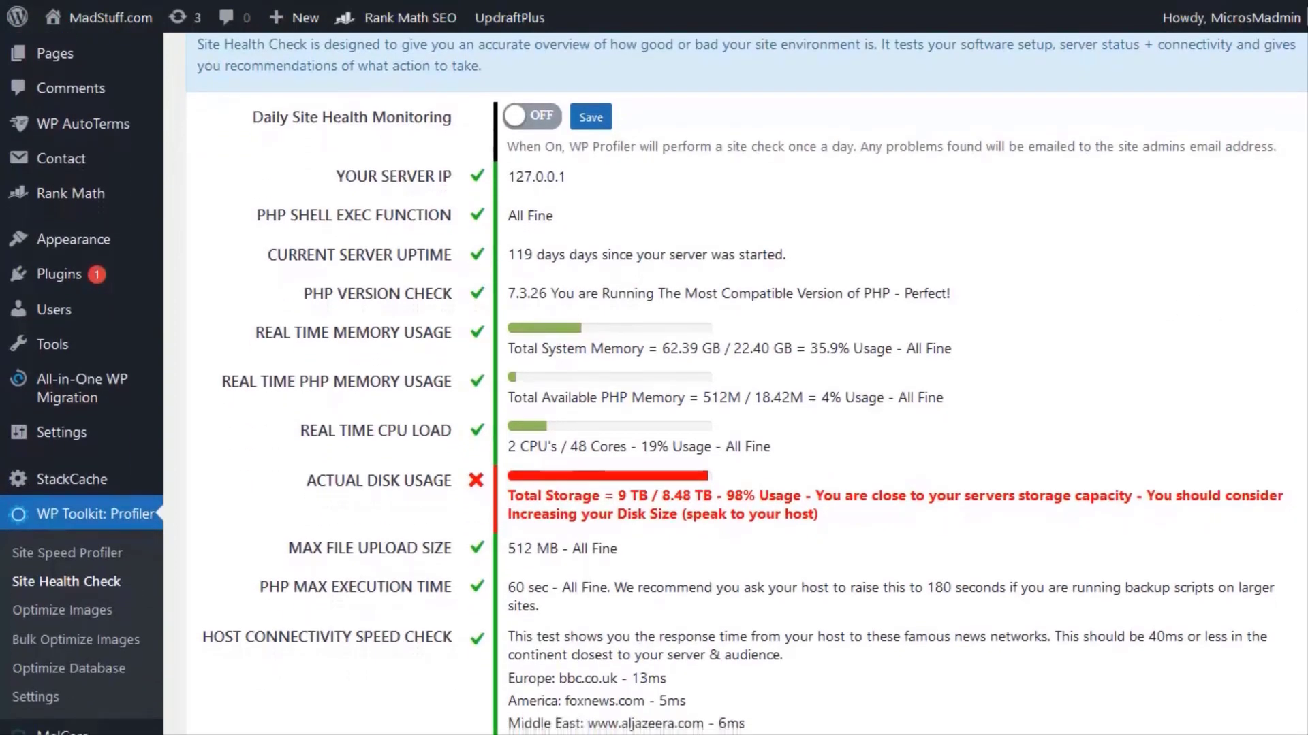
{"action": "scroll", "coordinate": [654, 384], "scroll_direction": "down", "scroll_amount": 1}
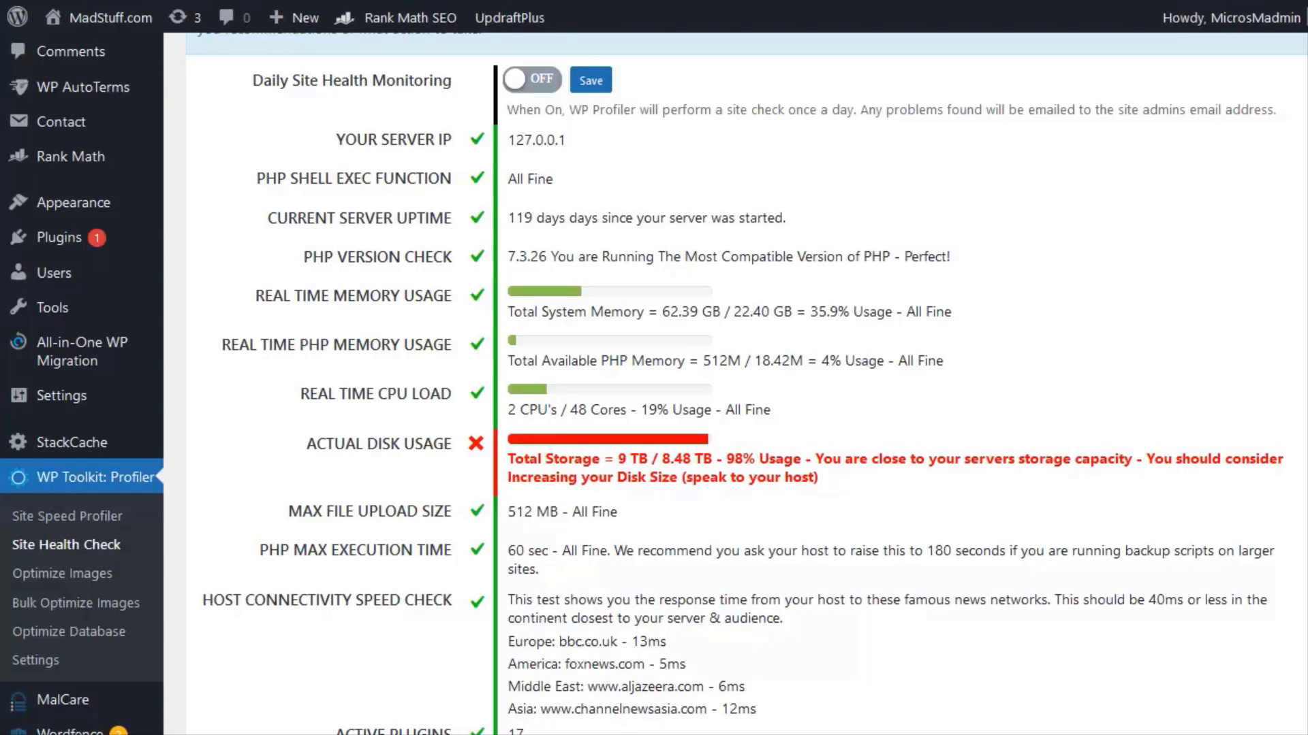
{"action": "scroll", "coordinate": [746, 384], "scroll_direction": "down", "scroll_amount": 1}
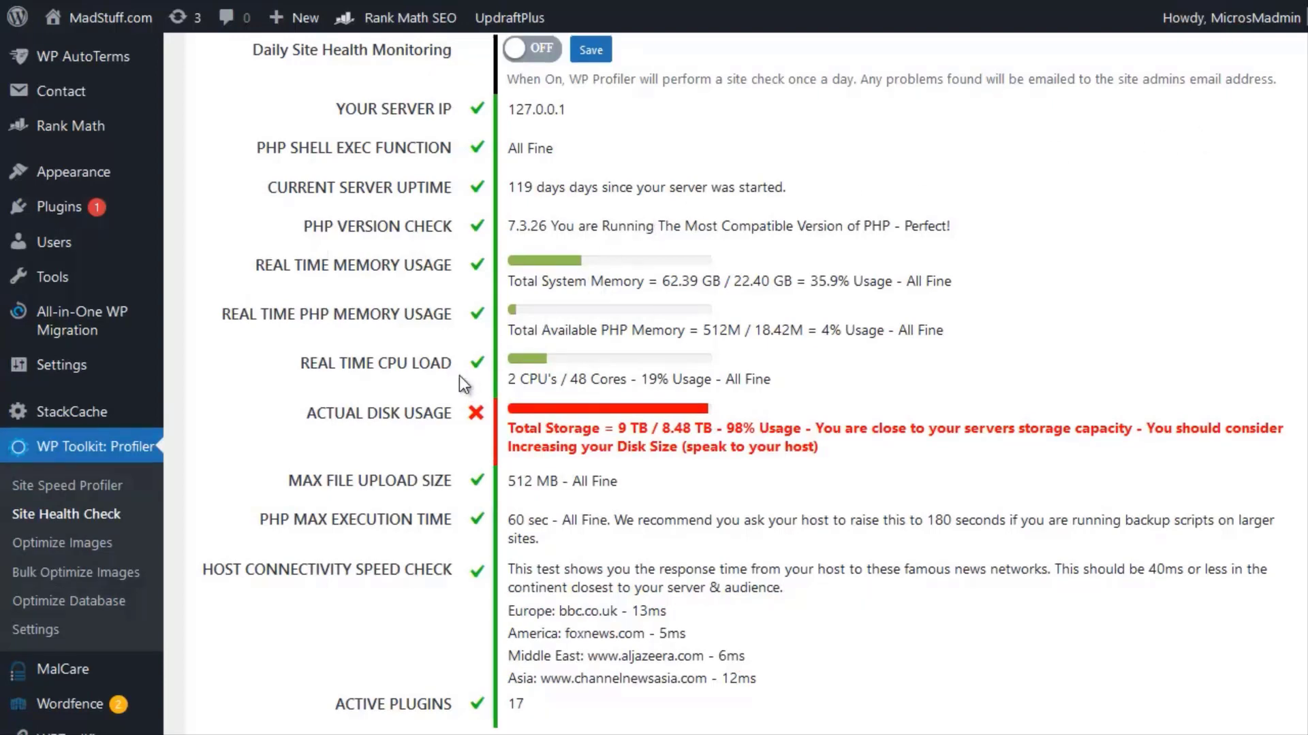
Open the Site Speed Profiler and run a profile of the home page through to its report
{"action": "left_click", "coordinate": [102, 486]}
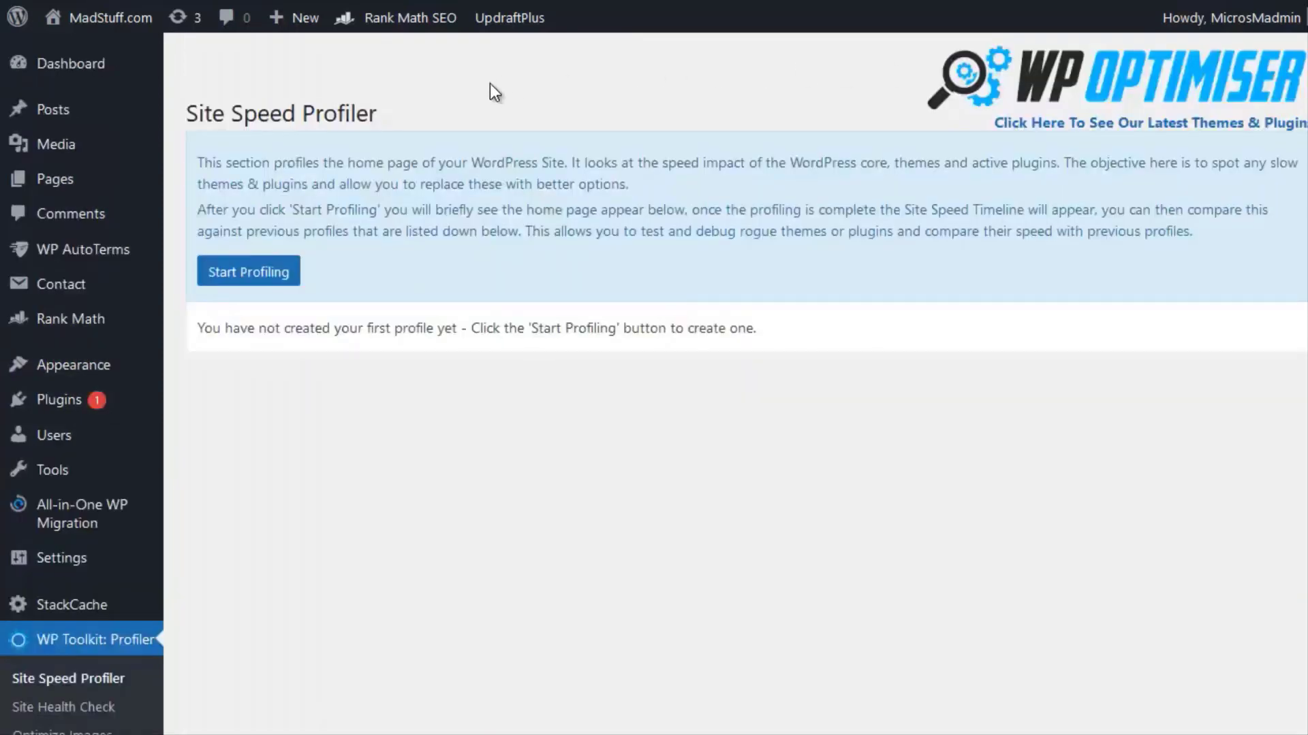
{"action": "left_click", "coordinate": [261, 279]}
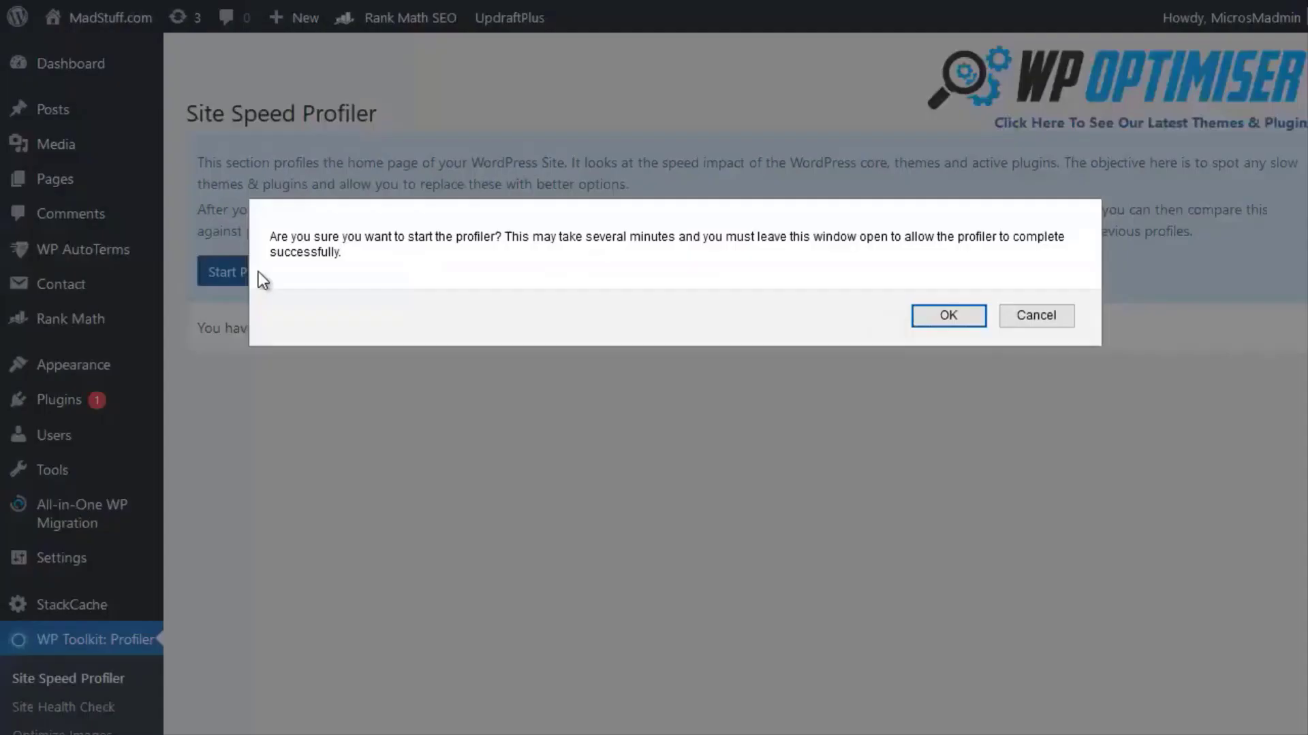
{"action": "left_click", "coordinate": [929, 314]}
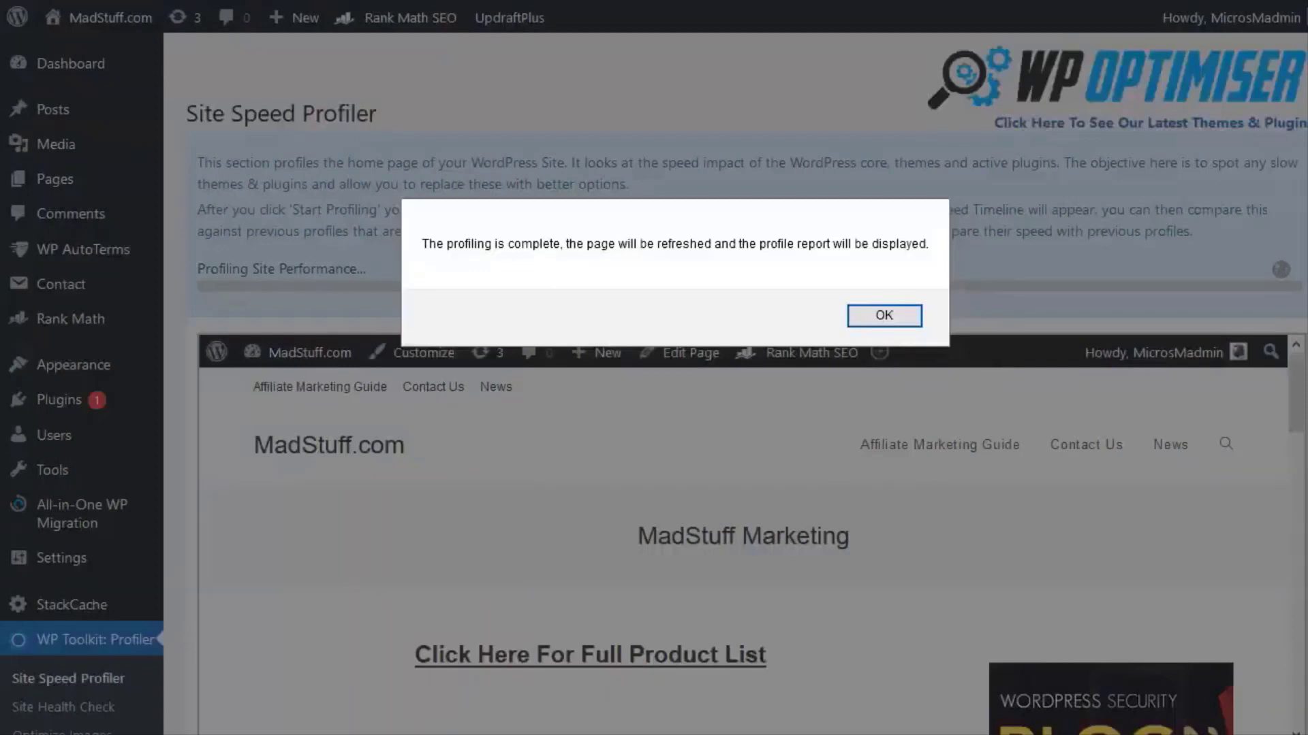
{"action": "left_click", "coordinate": [892, 315]}
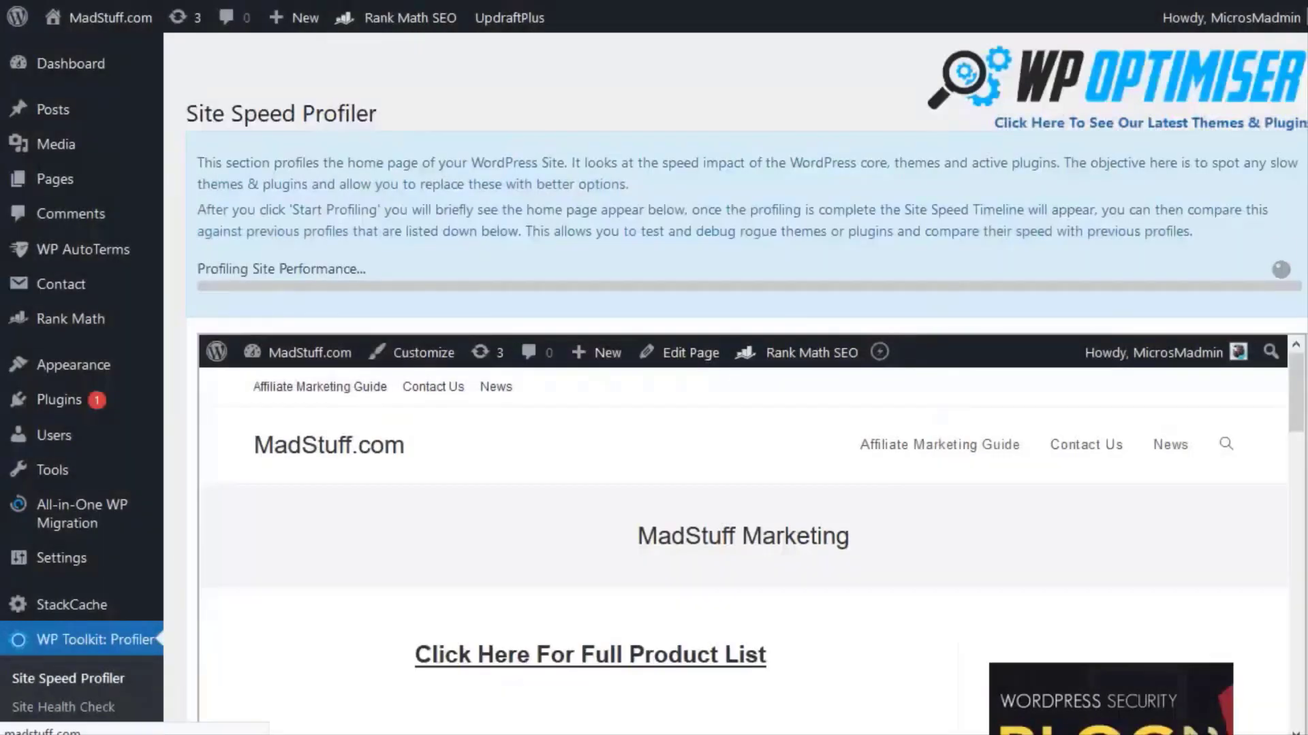
Examine the Site Speed Timeline, the Site Speed Breakdown and each plugin's speed impact, including Wordfence Security and All-in-One WP Migration
{"action": "scroll", "coordinate": [654, 378], "scroll_direction": "down", "scroll_amount": 4}
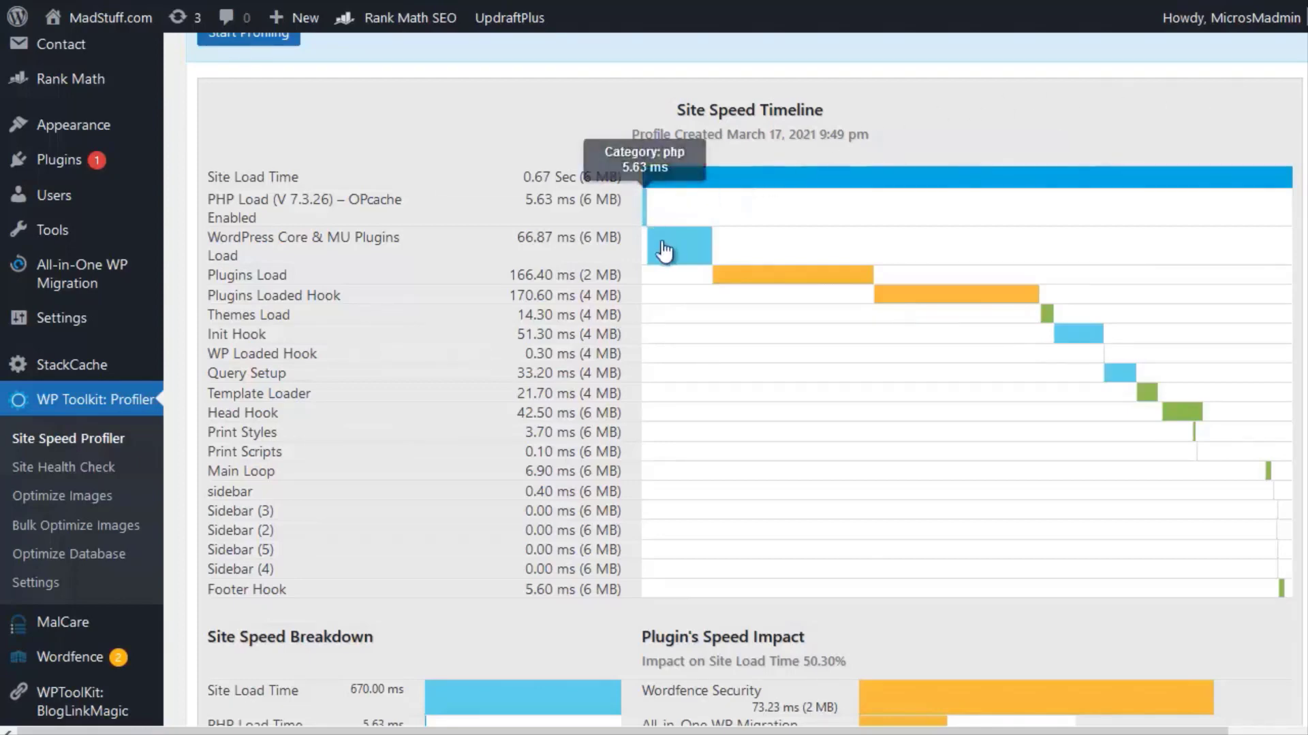
{"action": "mouse_move", "coordinate": [670, 254]}
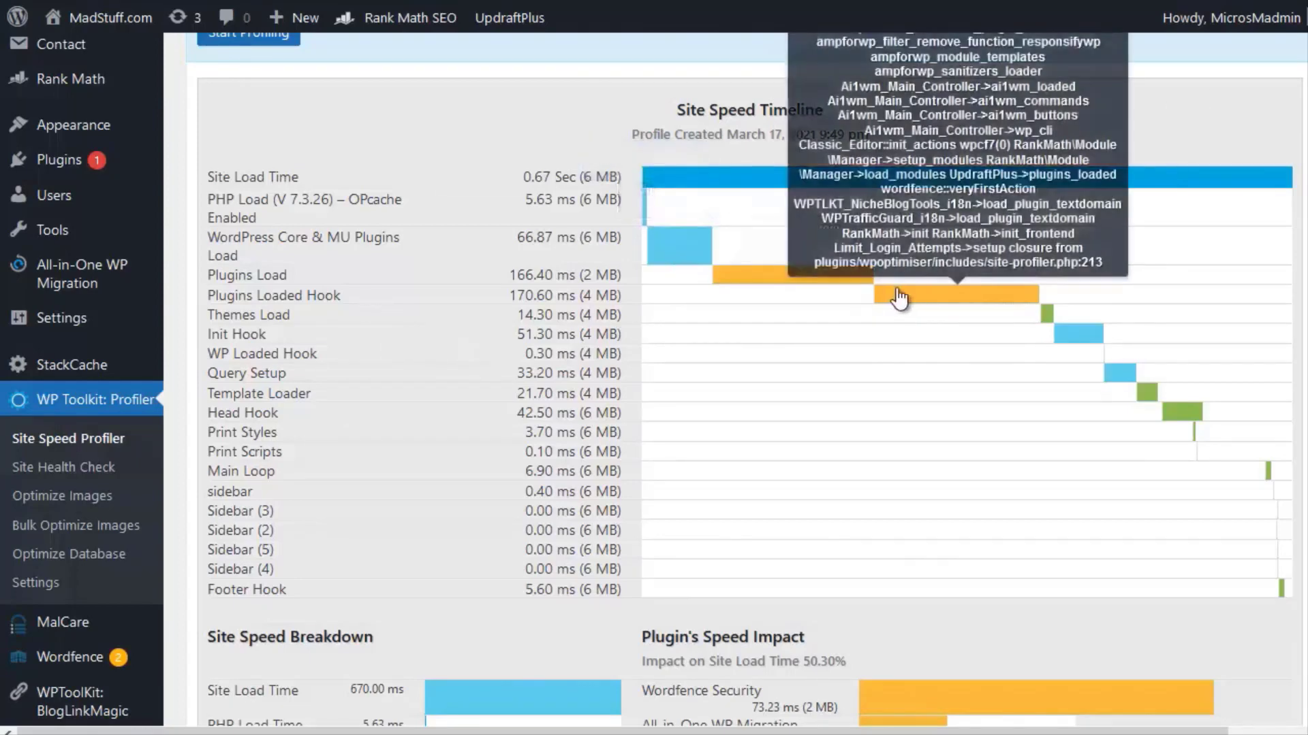
{"action": "mouse_move", "coordinate": [1047, 317]}
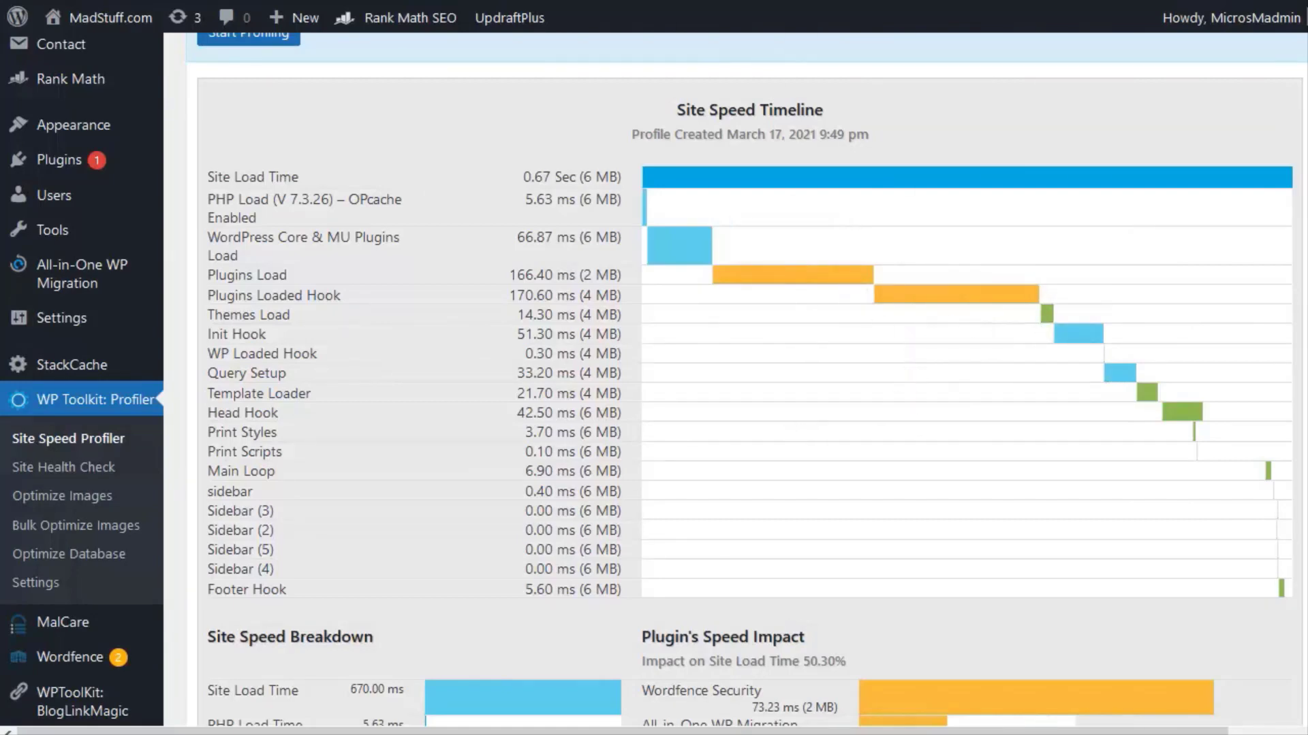
{"action": "scroll", "coordinate": [749, 382], "scroll_direction": "down", "scroll_amount": 5}
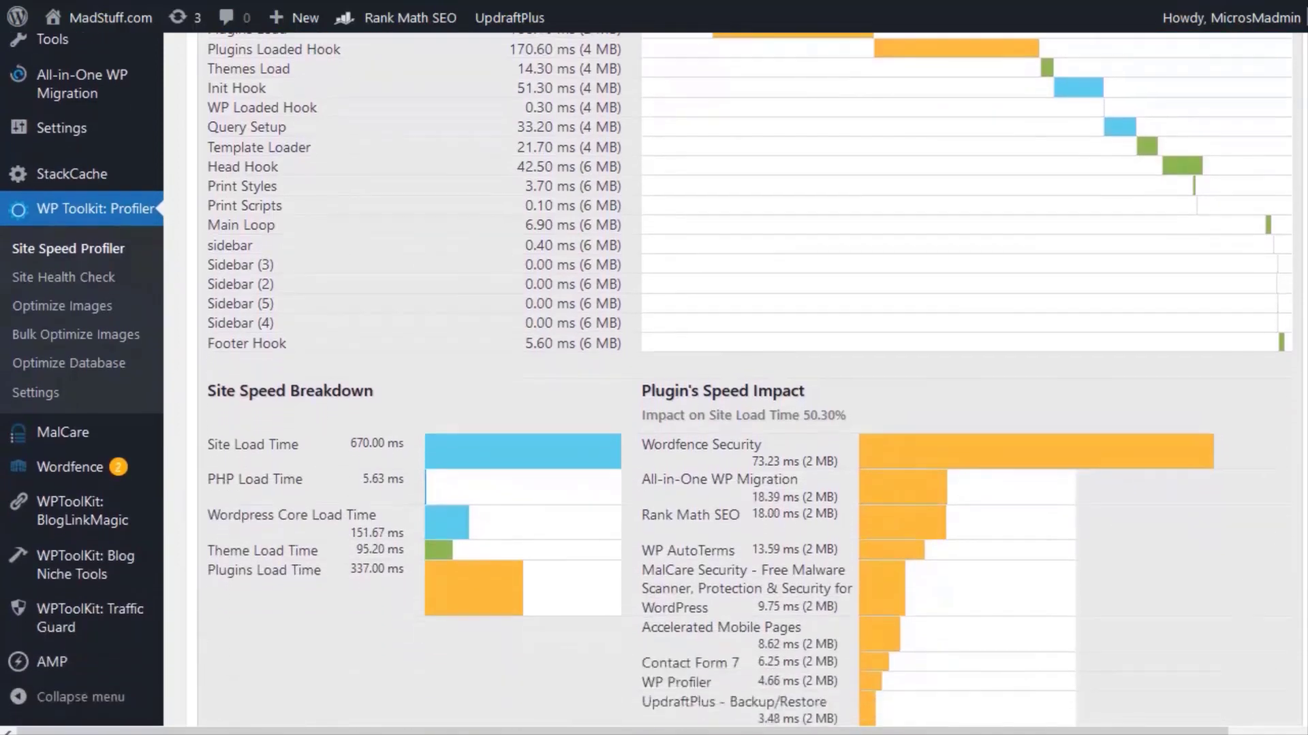
{"action": "scroll", "coordinate": [749, 382], "scroll_direction": "down", "scroll_amount": 3}
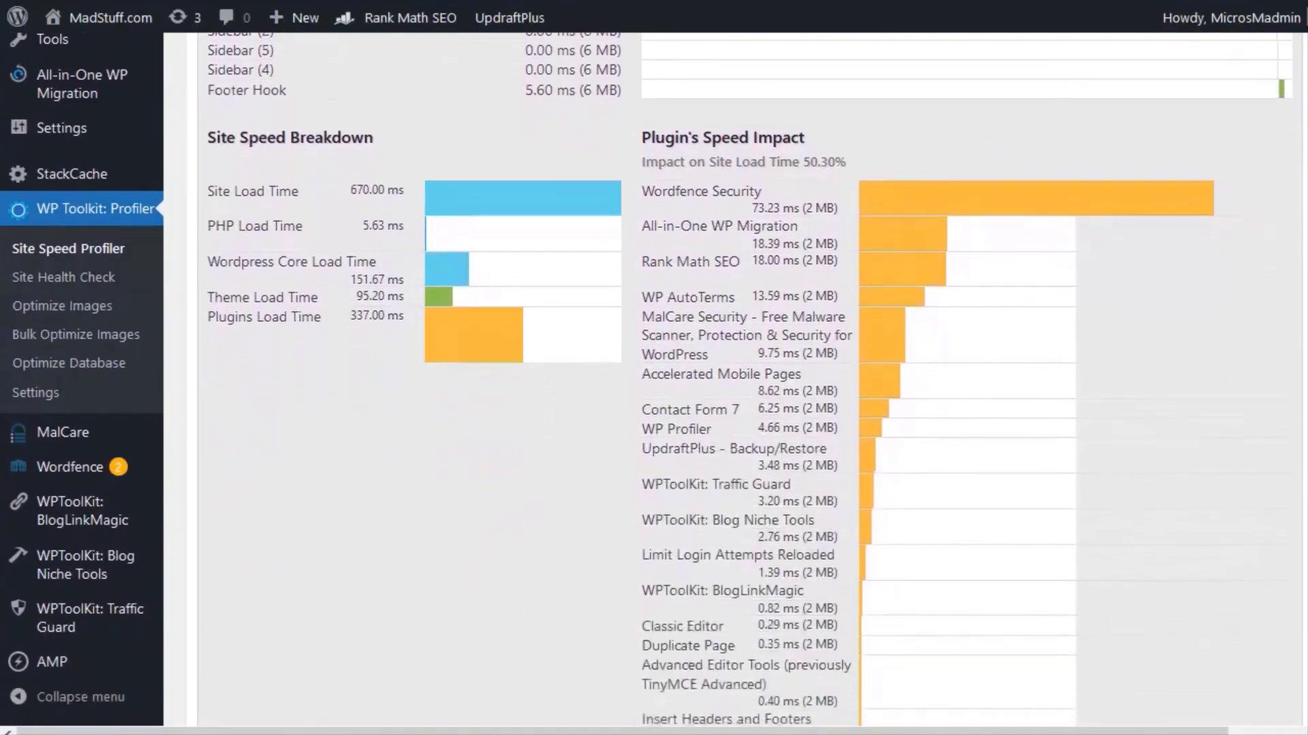
{"action": "scroll", "coordinate": [749, 381], "scroll_direction": "down", "scroll_amount": 1}
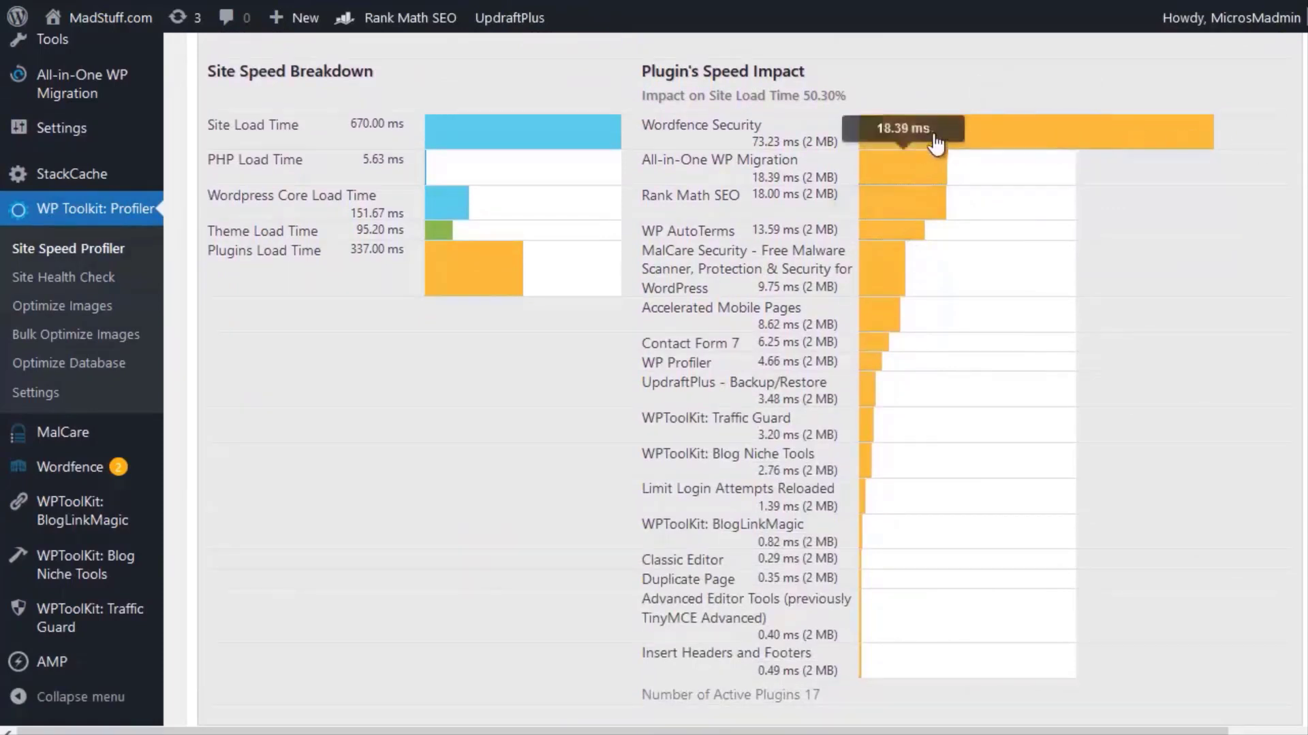
{"action": "mouse_move", "coordinate": [1086, 137]}
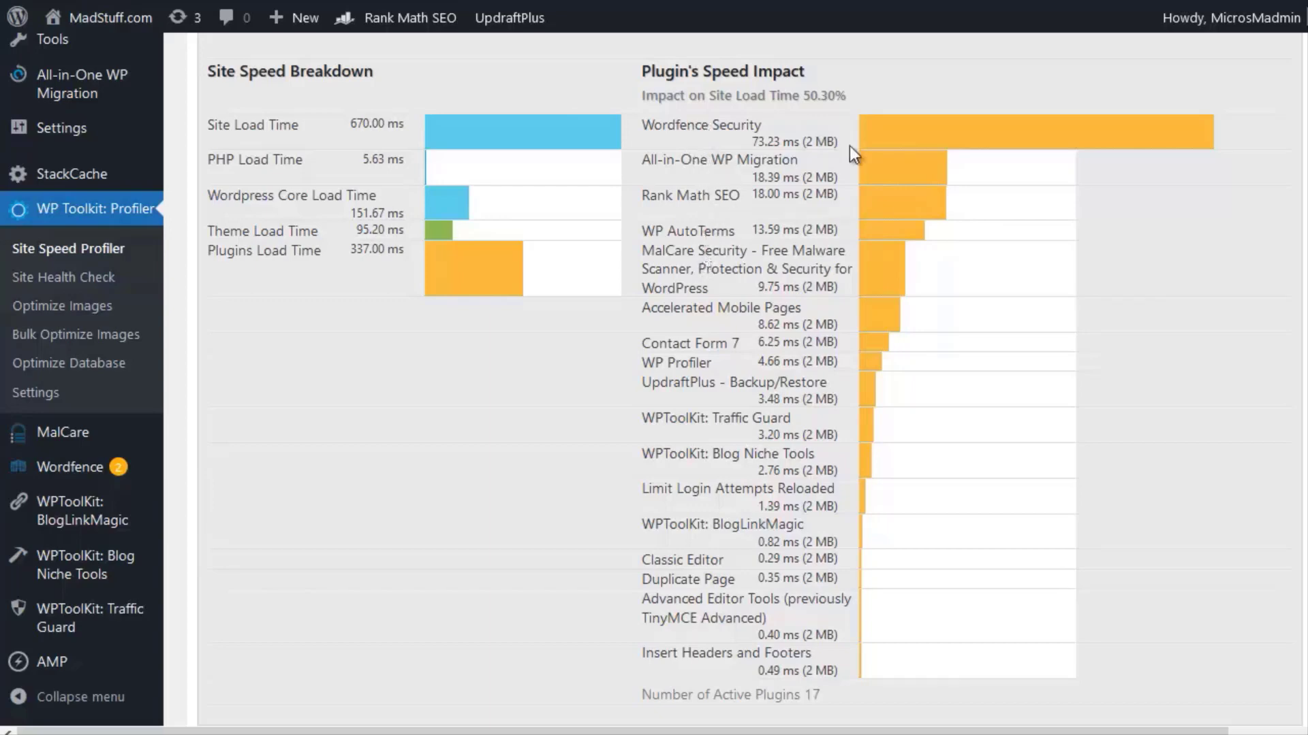
{"action": "mouse_move", "coordinate": [889, 144]}
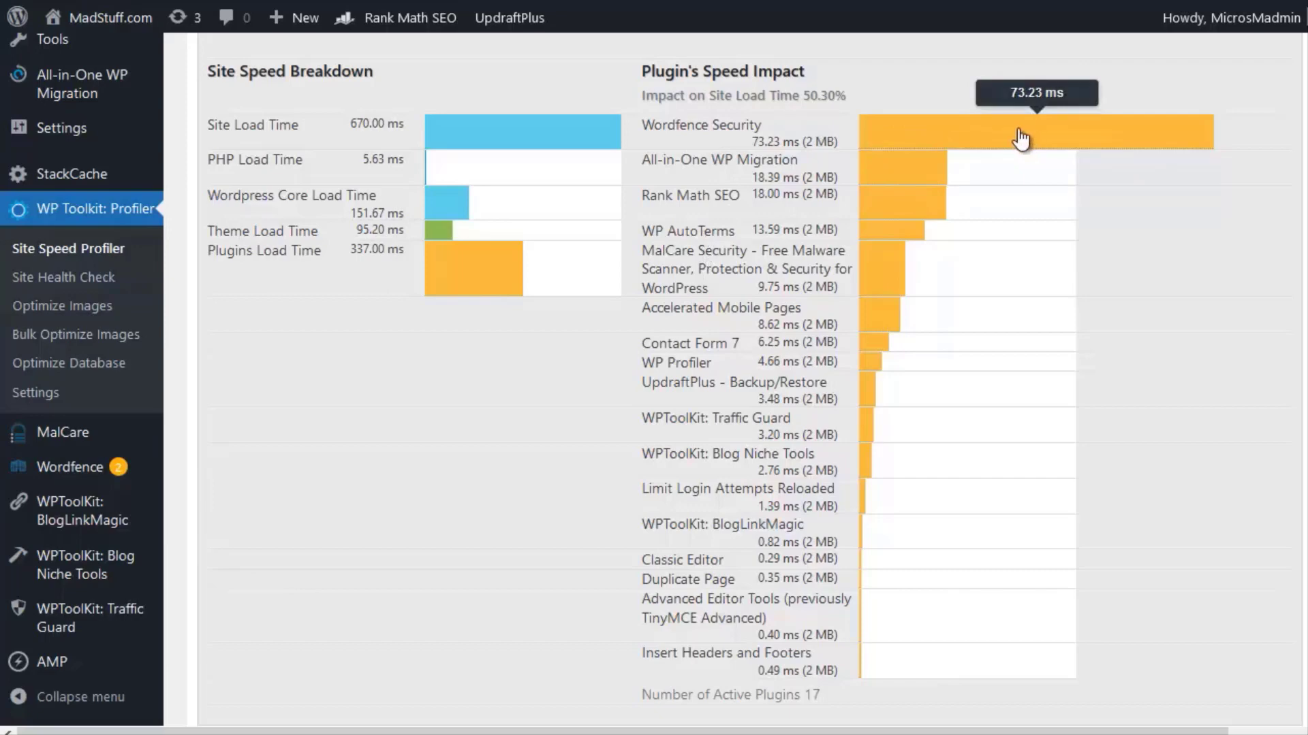
{"action": "mouse_move", "coordinate": [913, 170]}
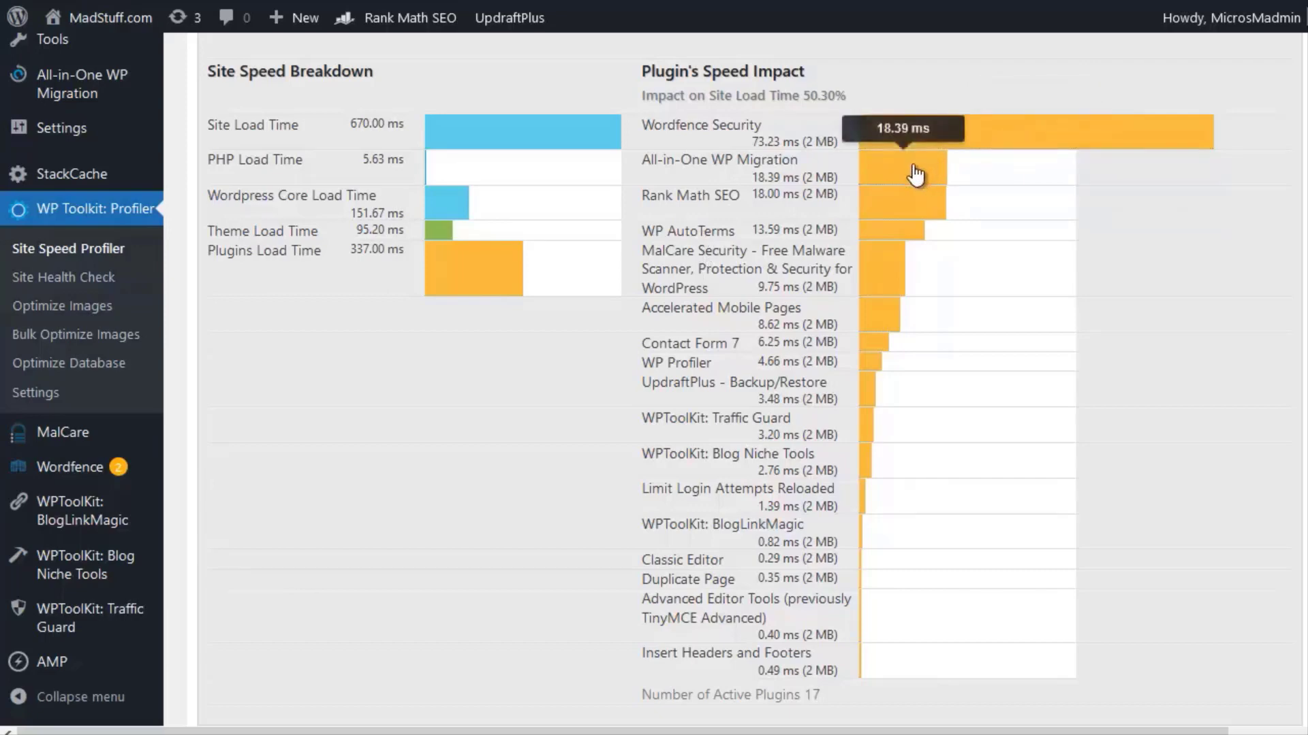